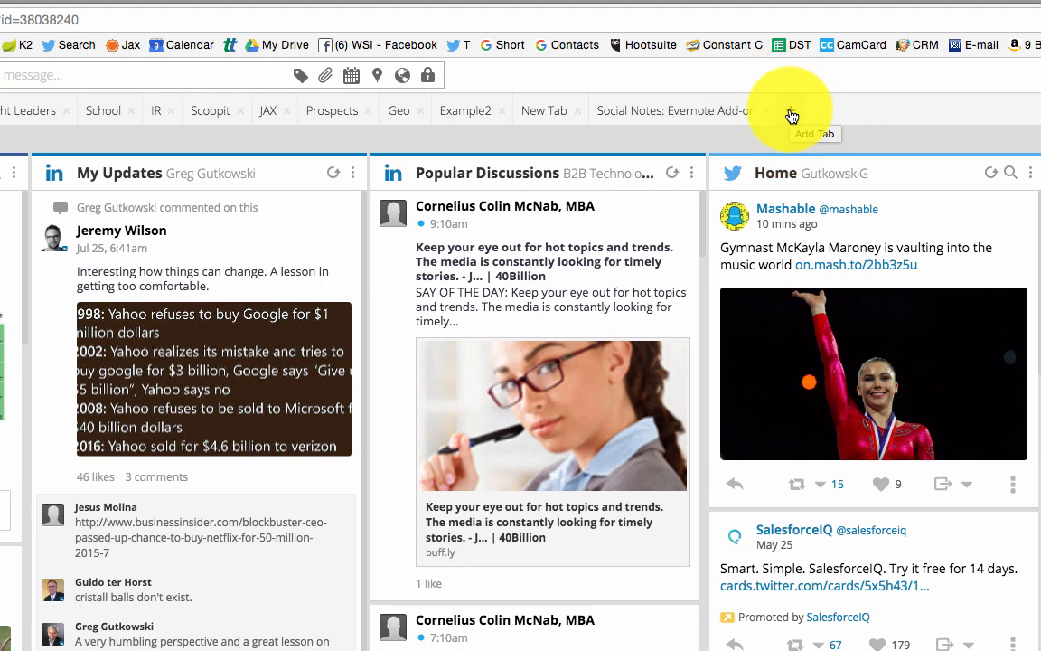
- Add a new dashboard tab named "My First Tab"
type("My First T")
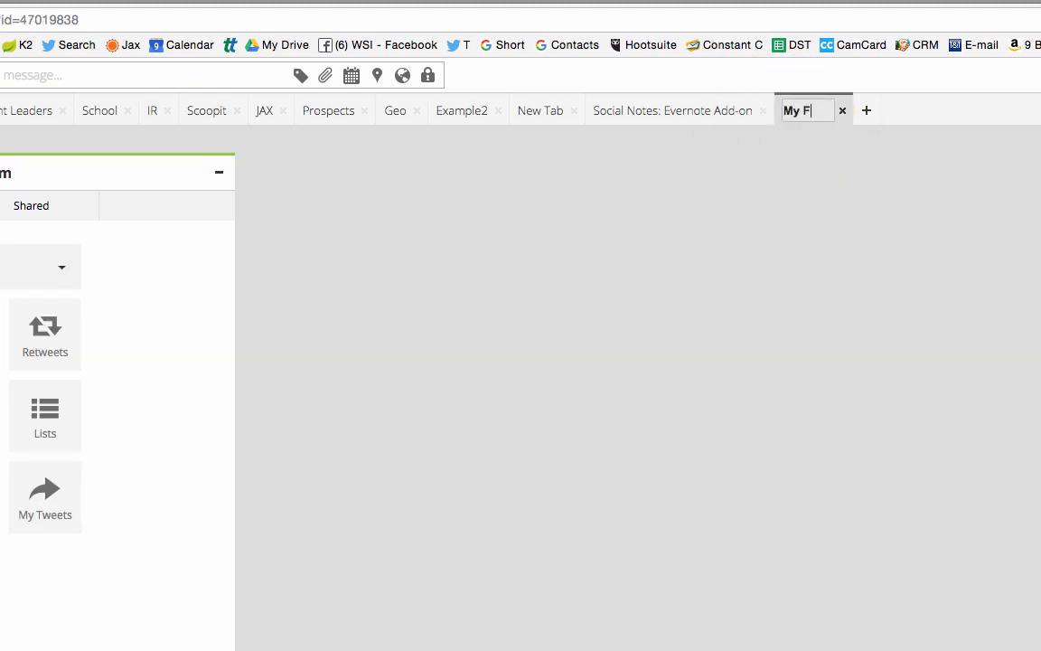
type("ab")
left_click(827, 152)
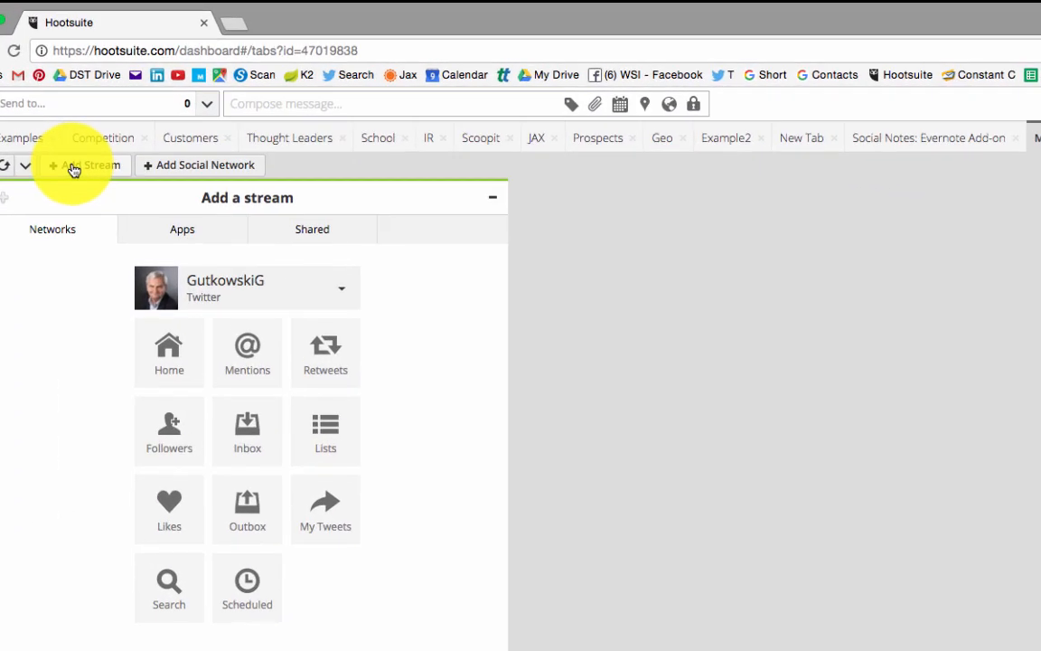
- Start a new Twitter search stream and select the personal Twitter profile for it
left_click(74, 171)
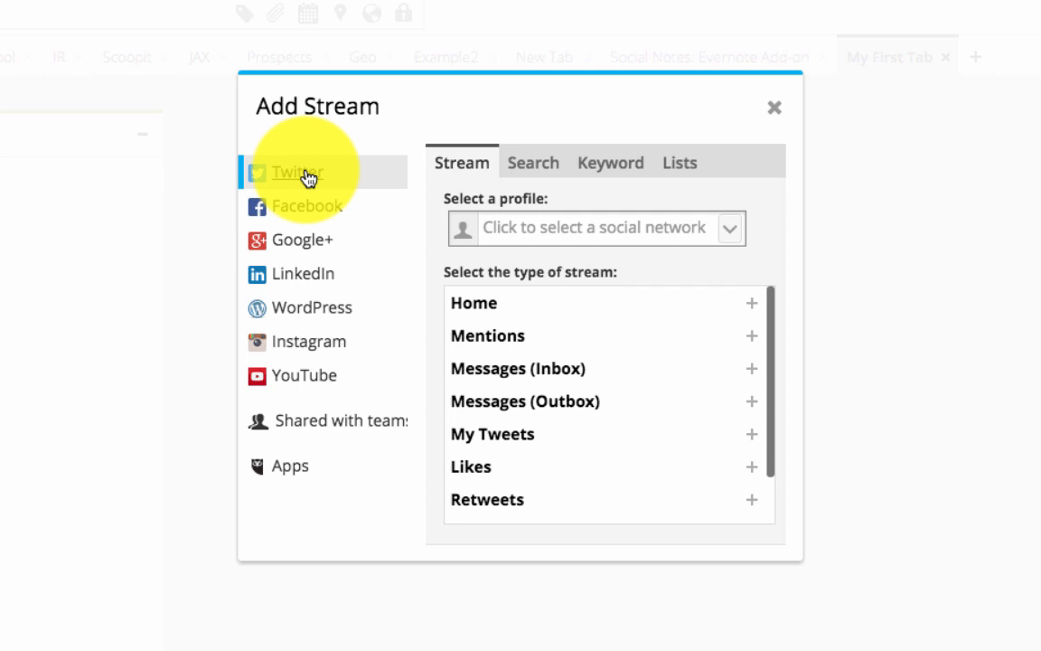
left_click(538, 170)
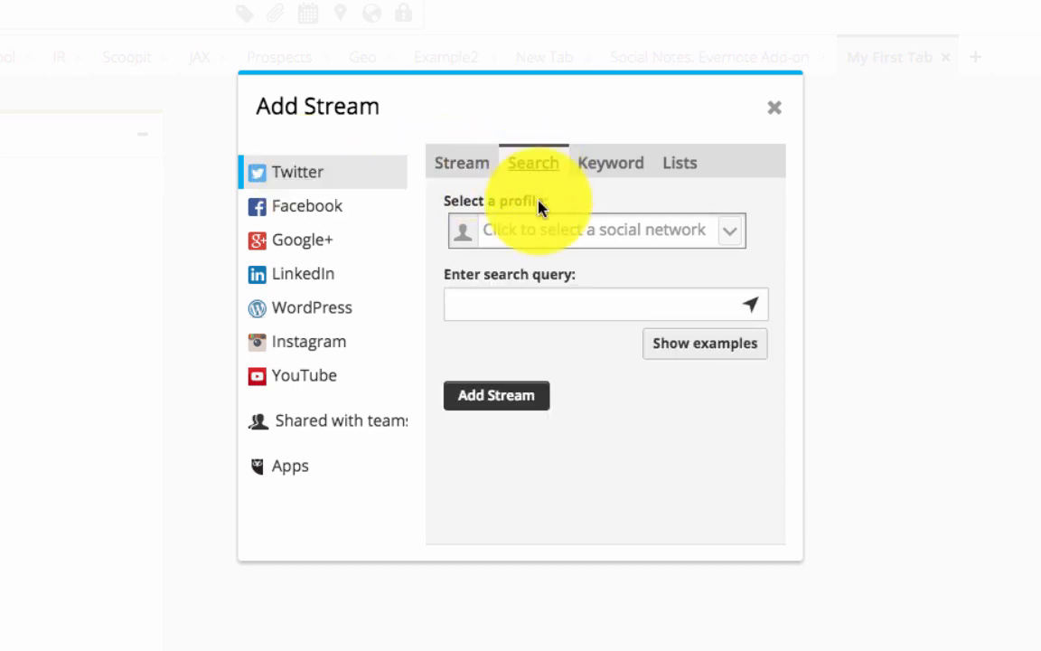
left_click(539, 228)
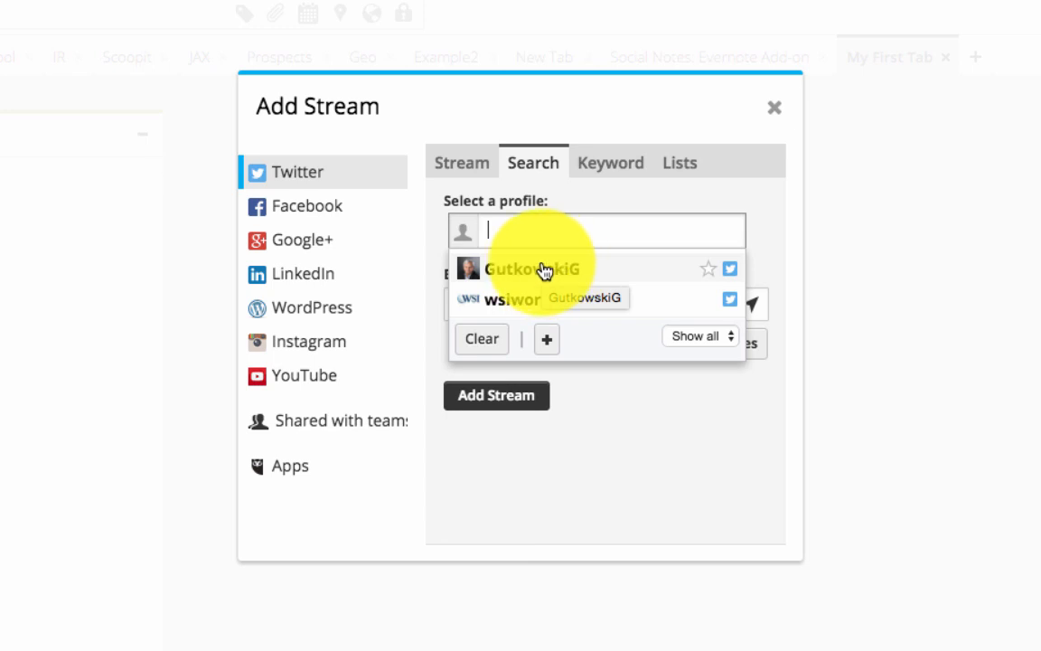
left_click(542, 270)
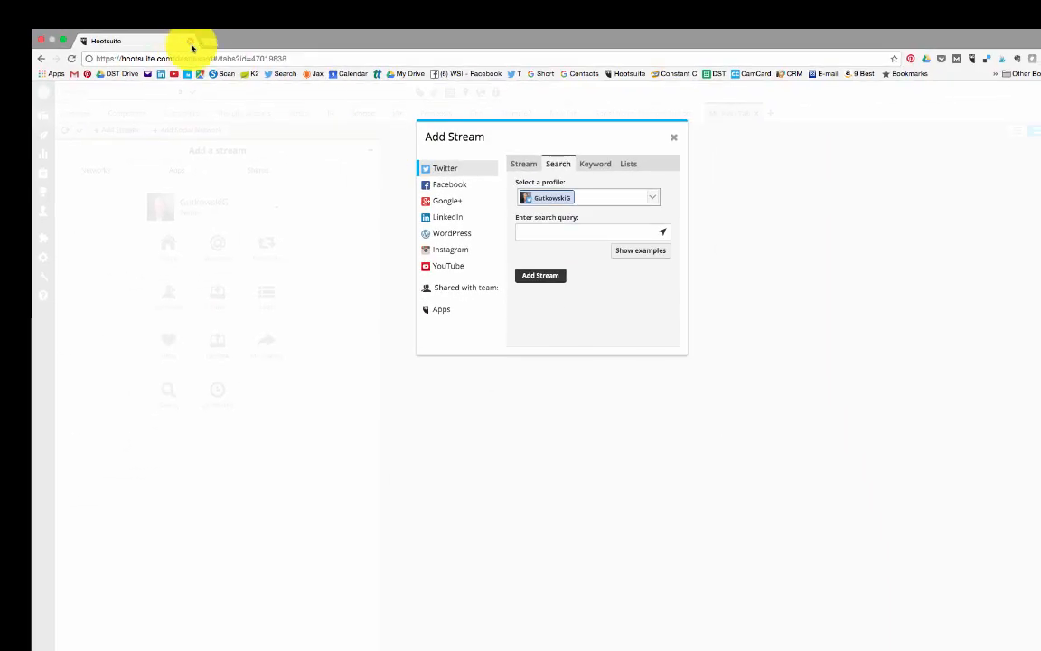
left_click(207, 42)
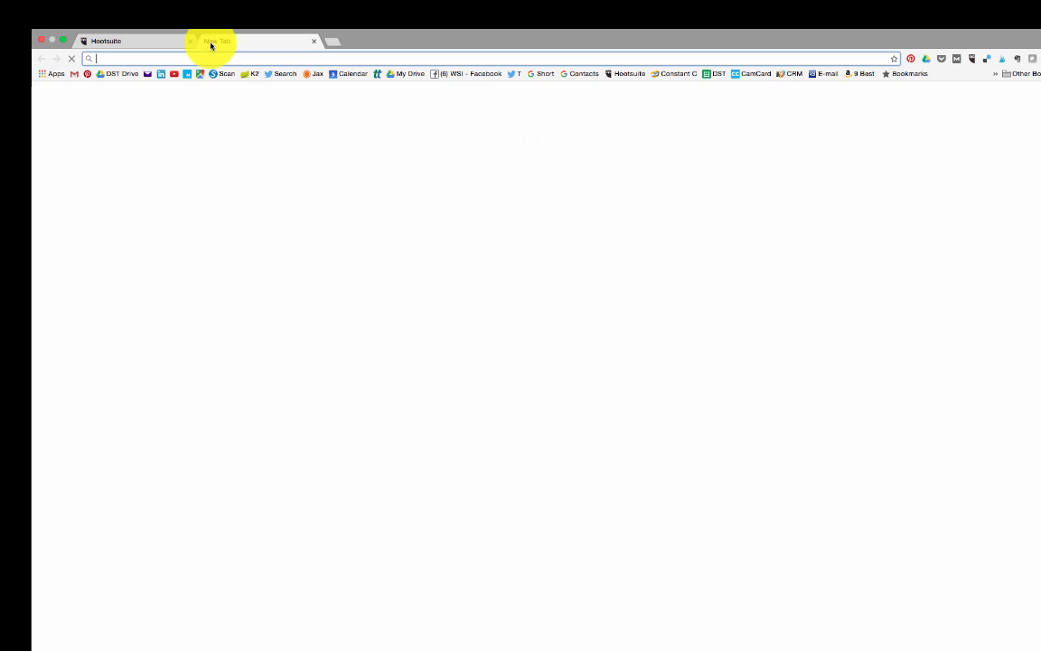
type("twitter.com")
key("Return")
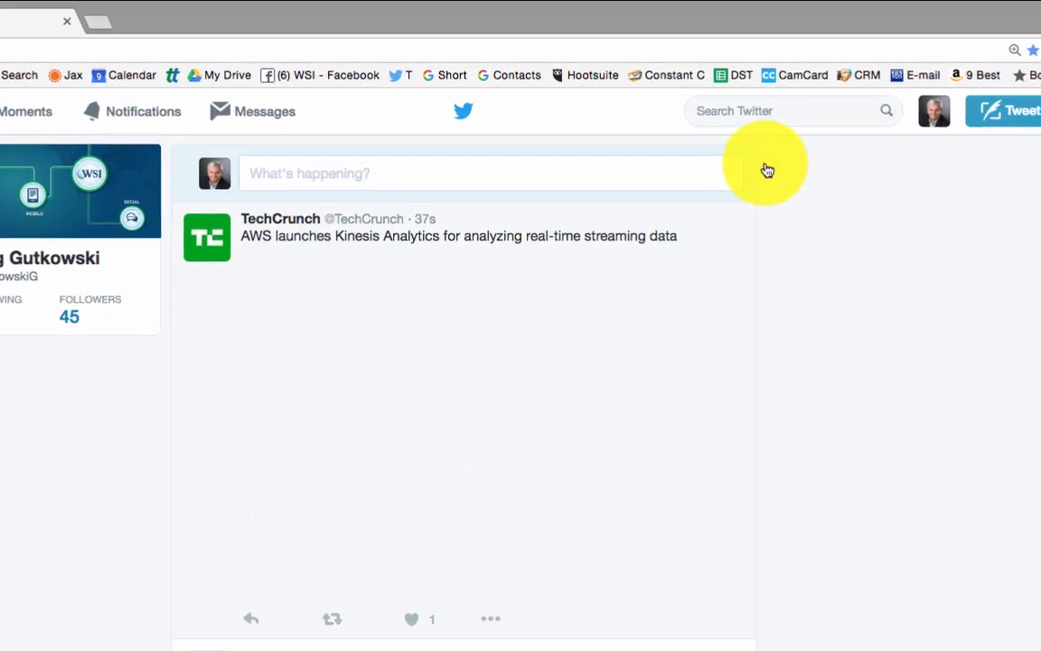
left_click(724, 111)
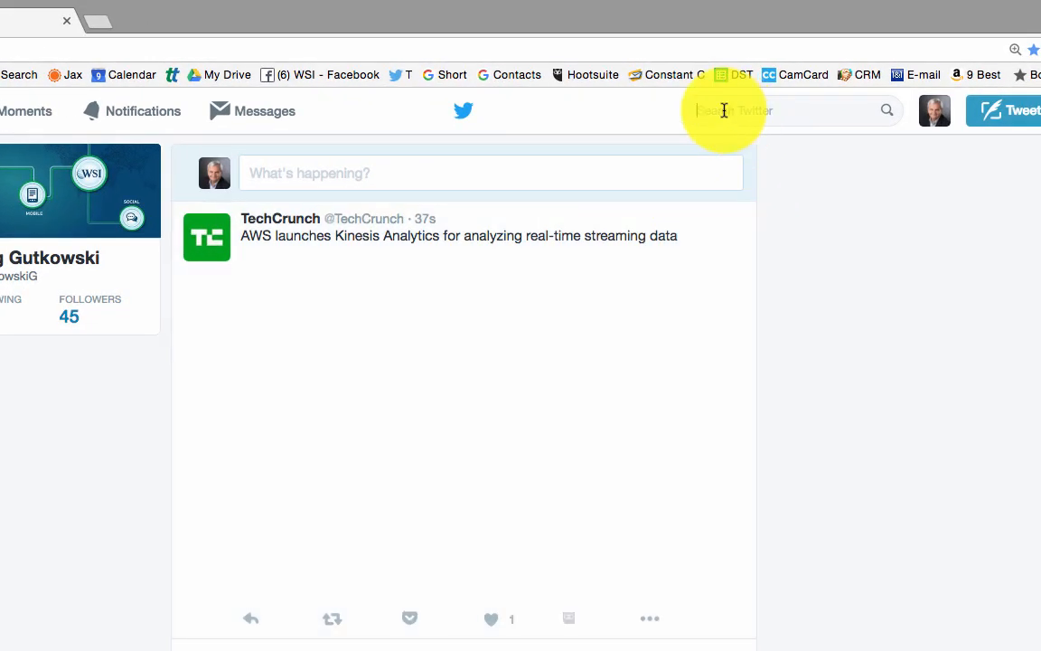
type("jimmy")
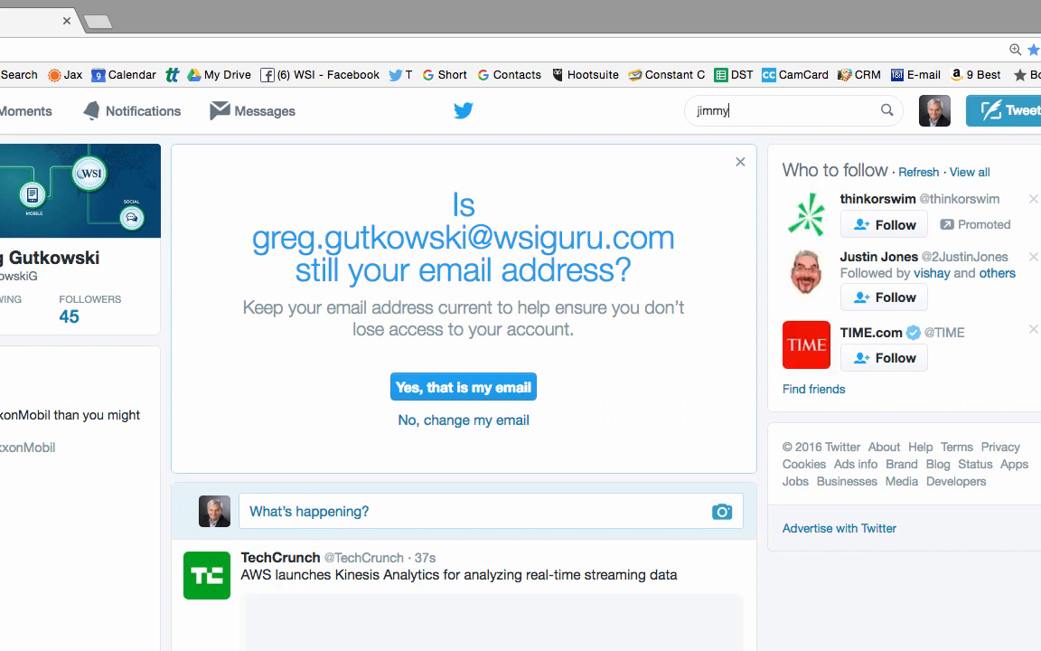
type(" fall")
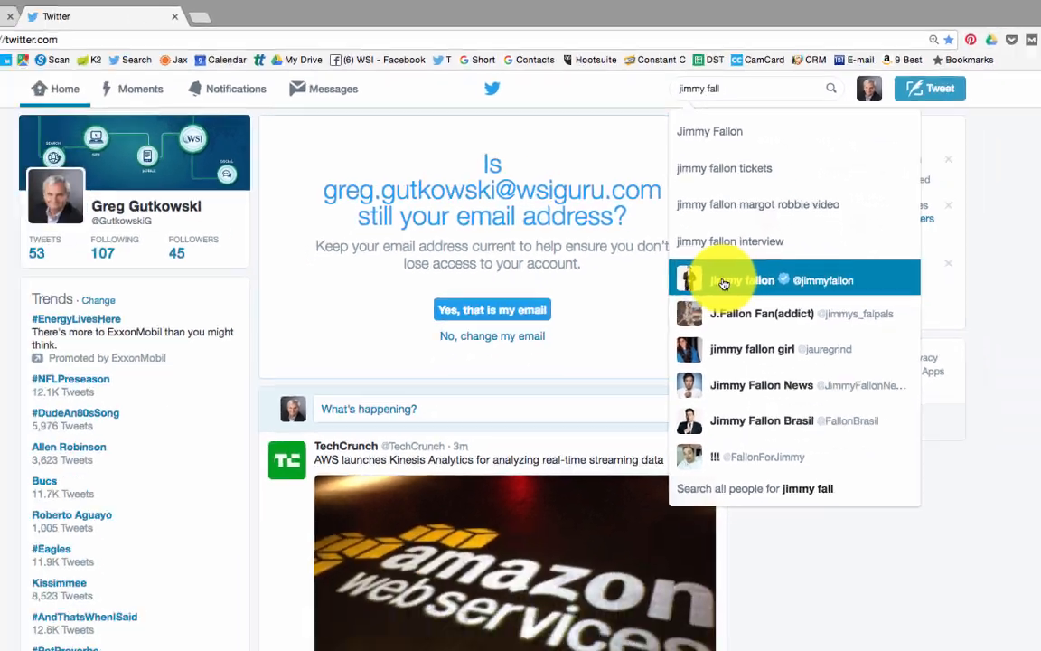
left_click(724, 284)
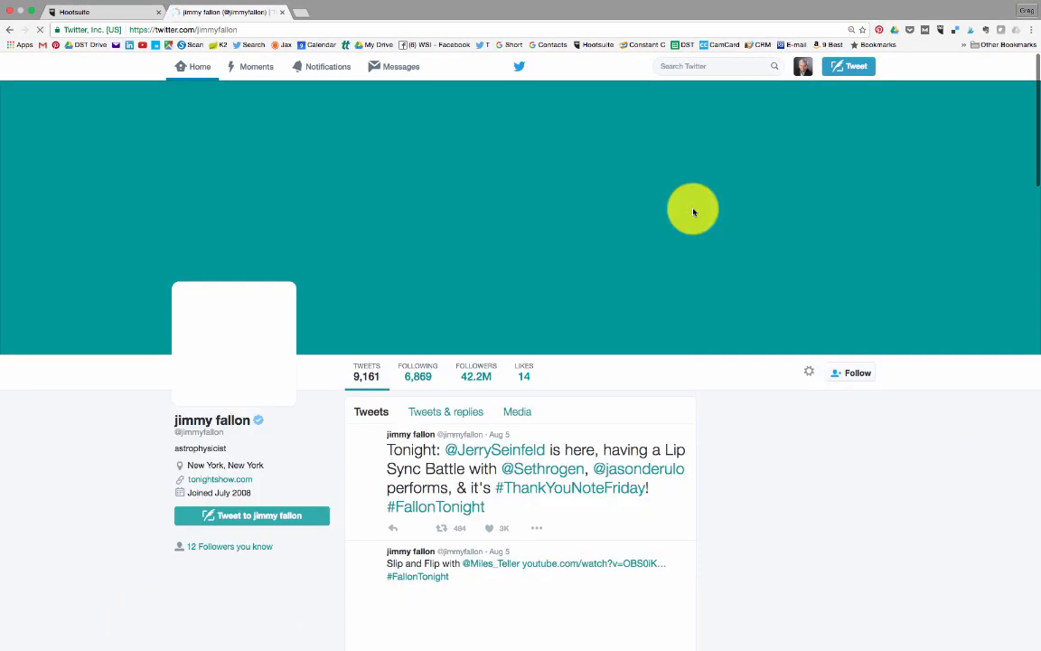
left_click_drag(225, 432, 174, 432)
key("super+c")
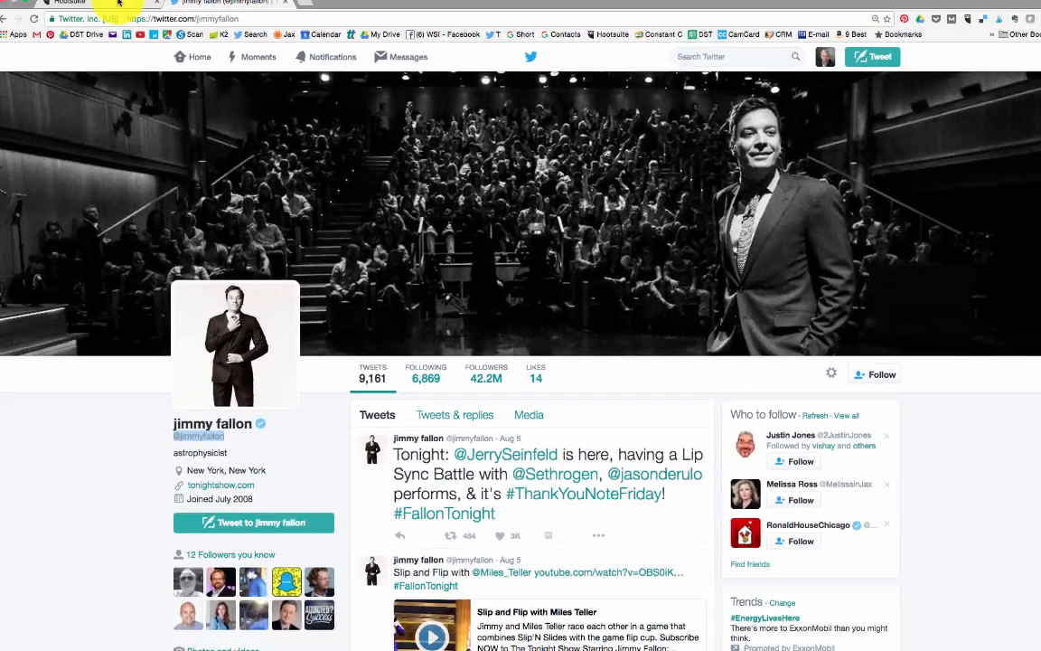
left_click(119, 2)
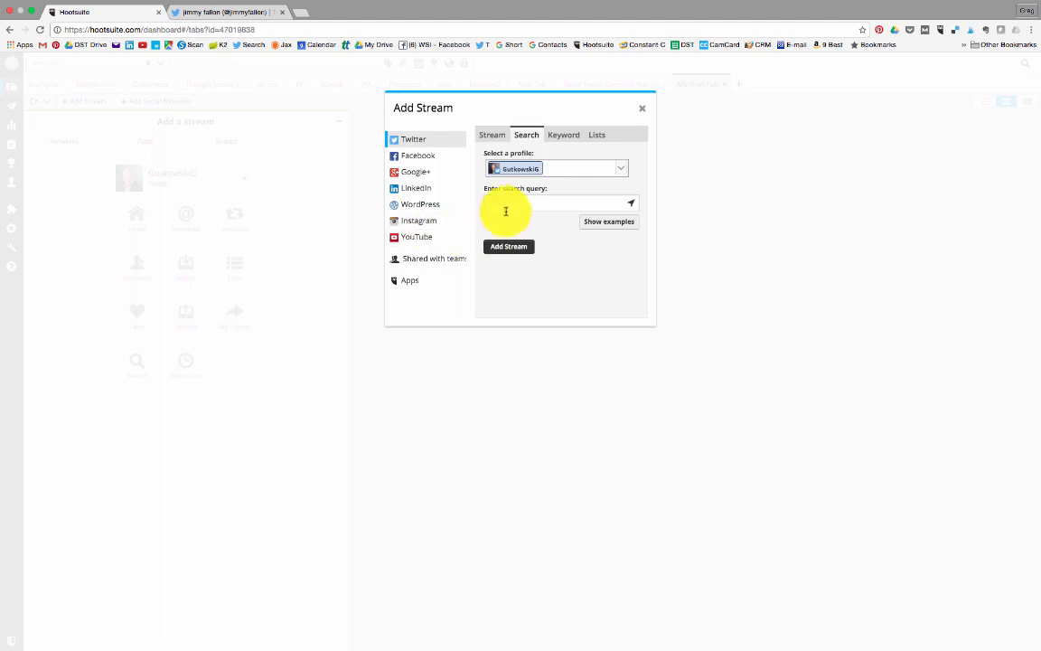
left_click(496, 201)
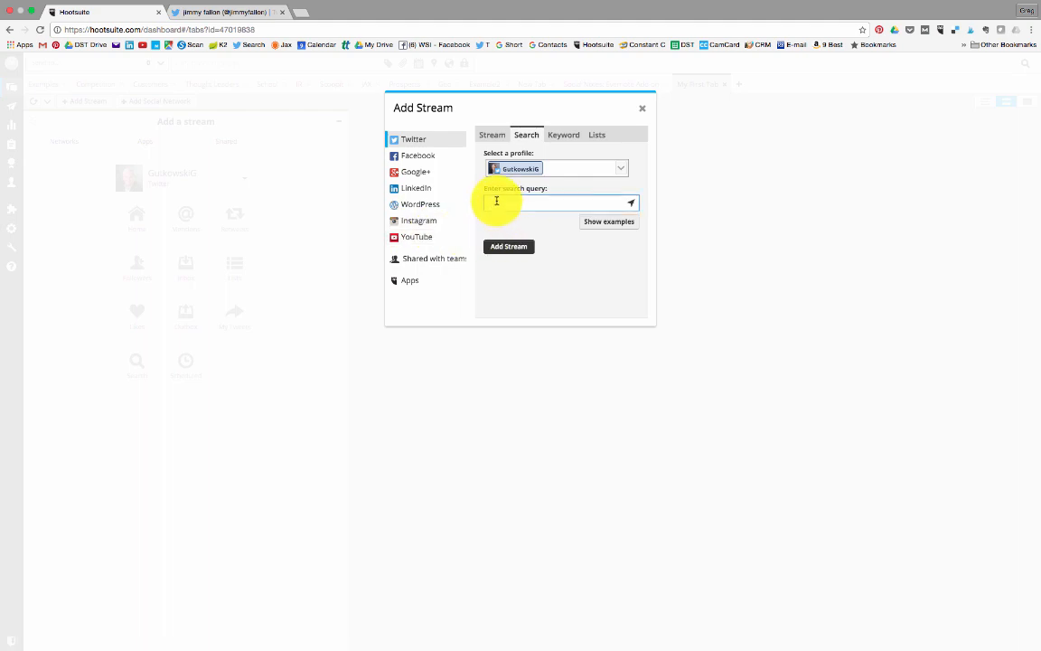
key("super+v")
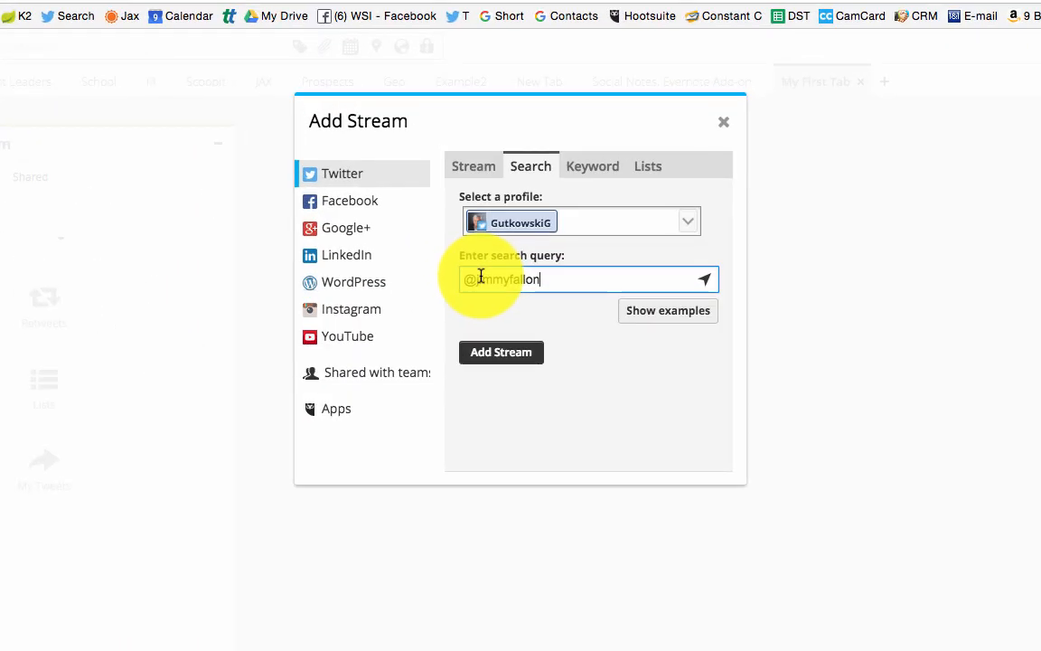
left_click(488, 361)
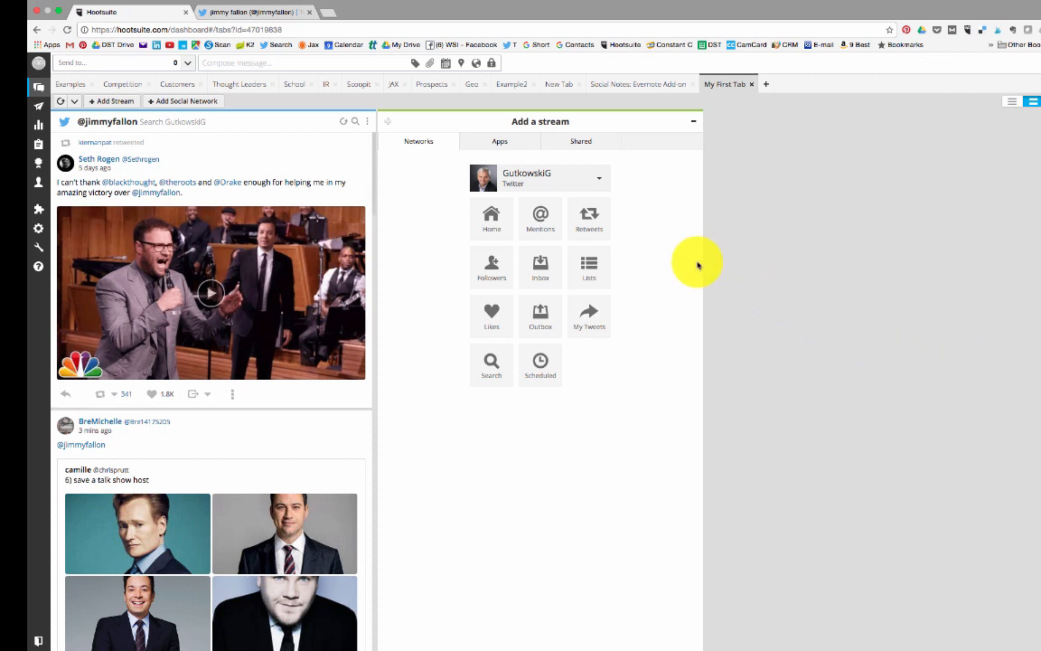
left_click(105, 102)
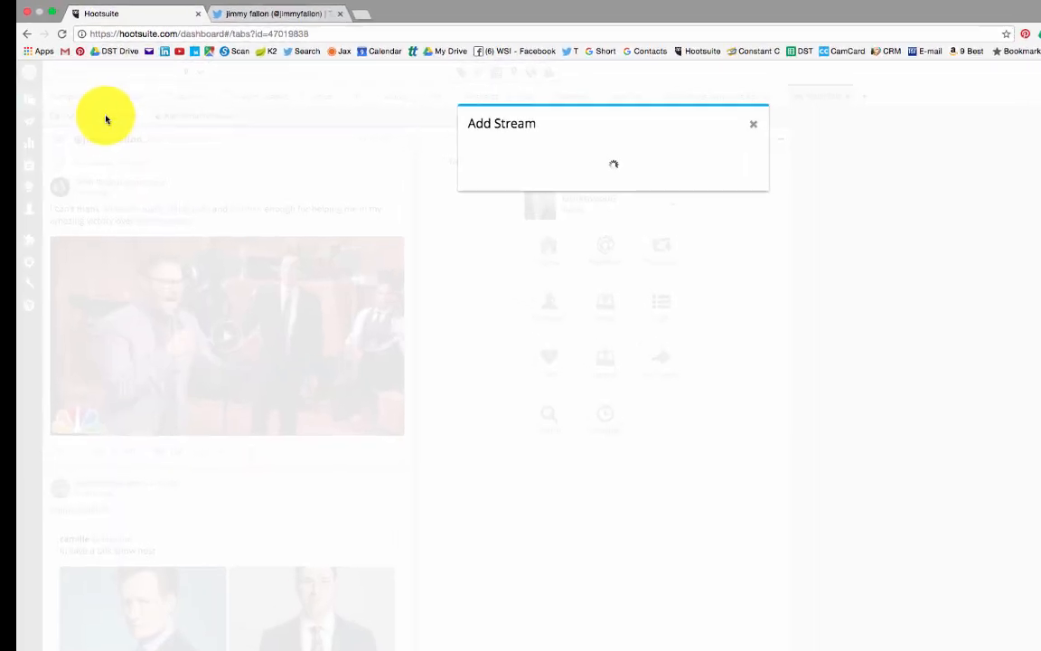
left_click(829, 220)
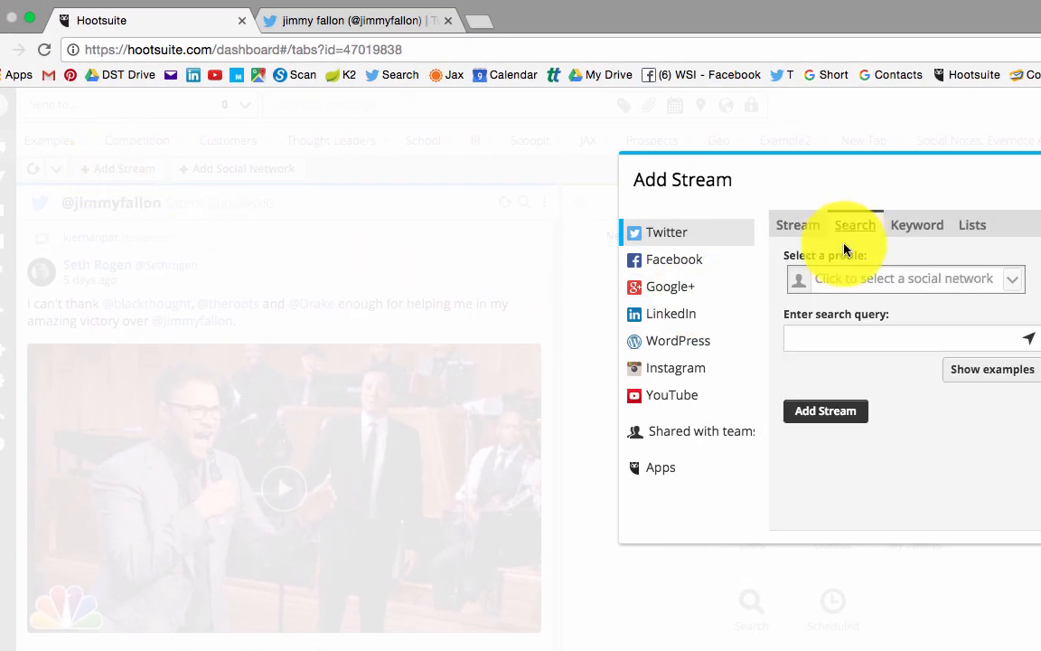
left_click(840, 275)
left_click(854, 310)
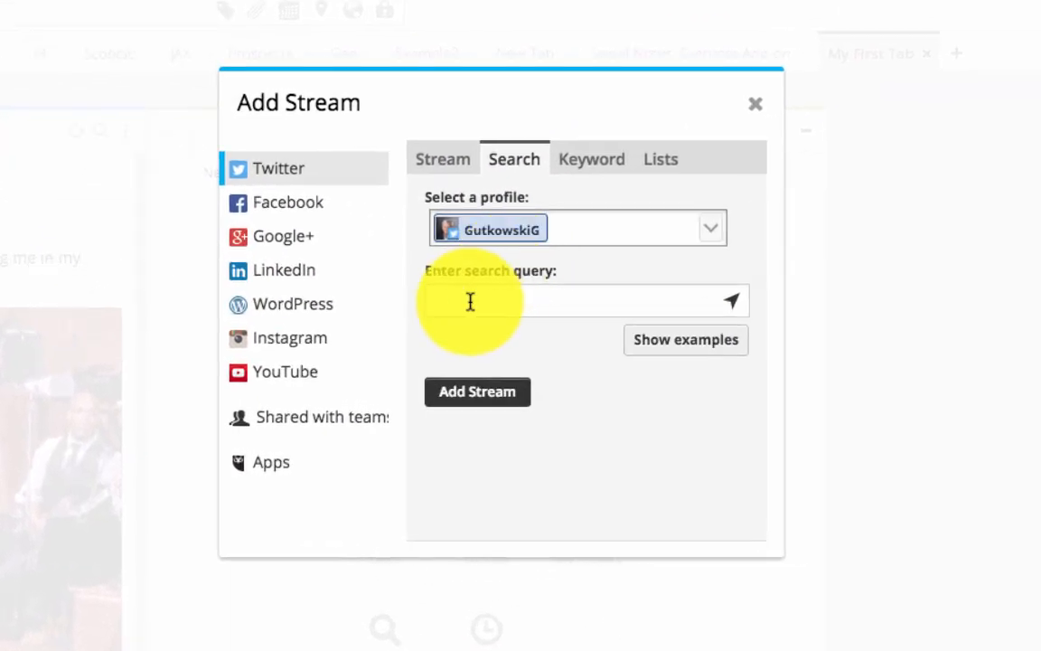
left_click(818, 339)
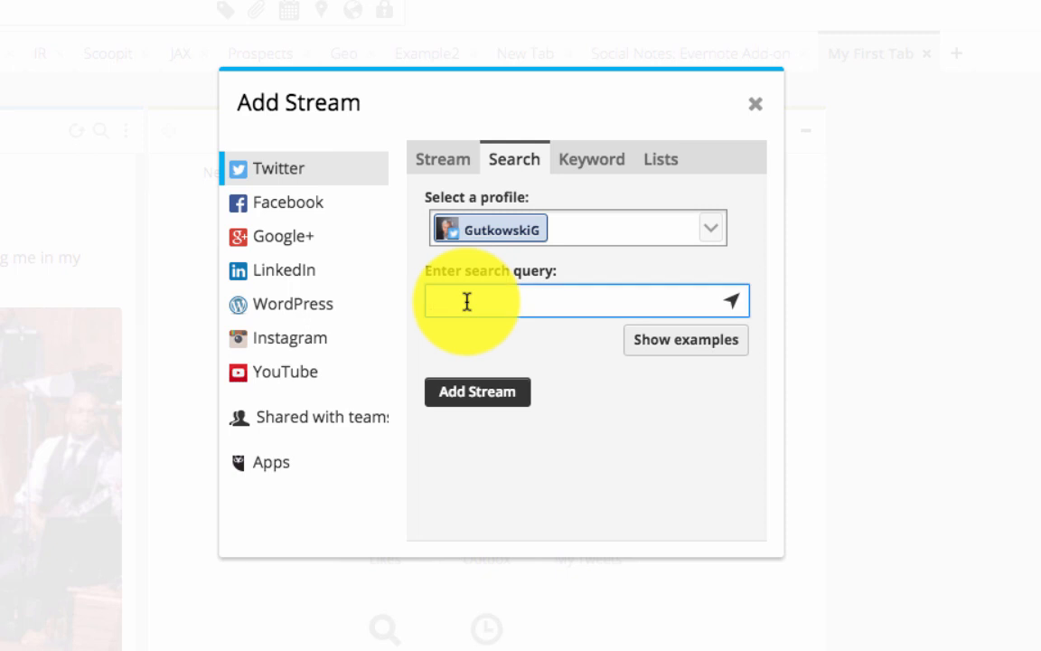
type("from")
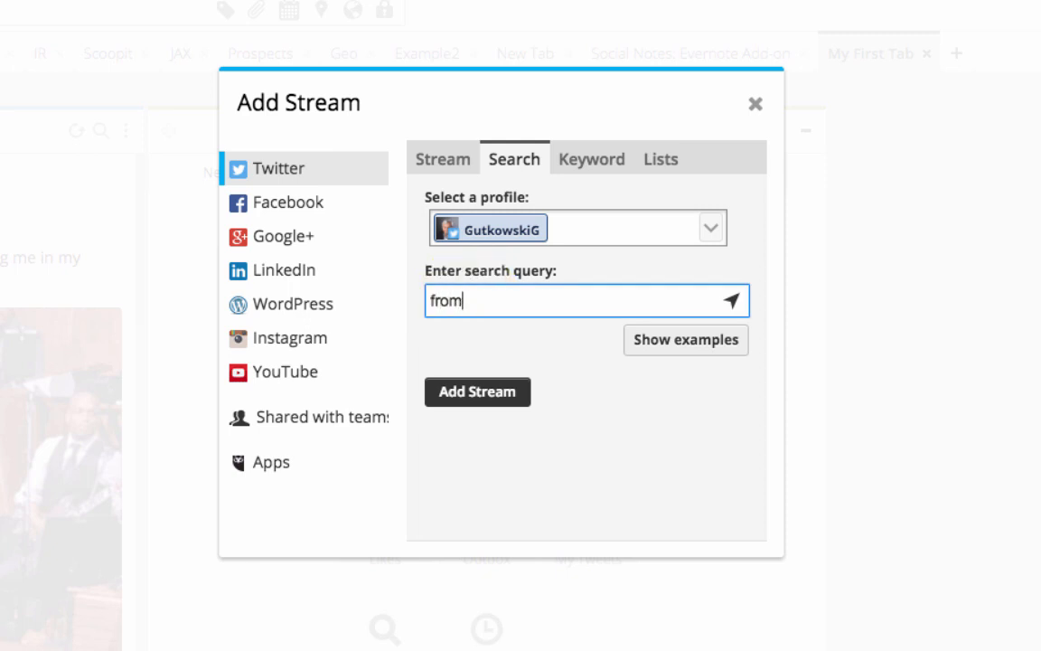
type(":")
key("super+v")
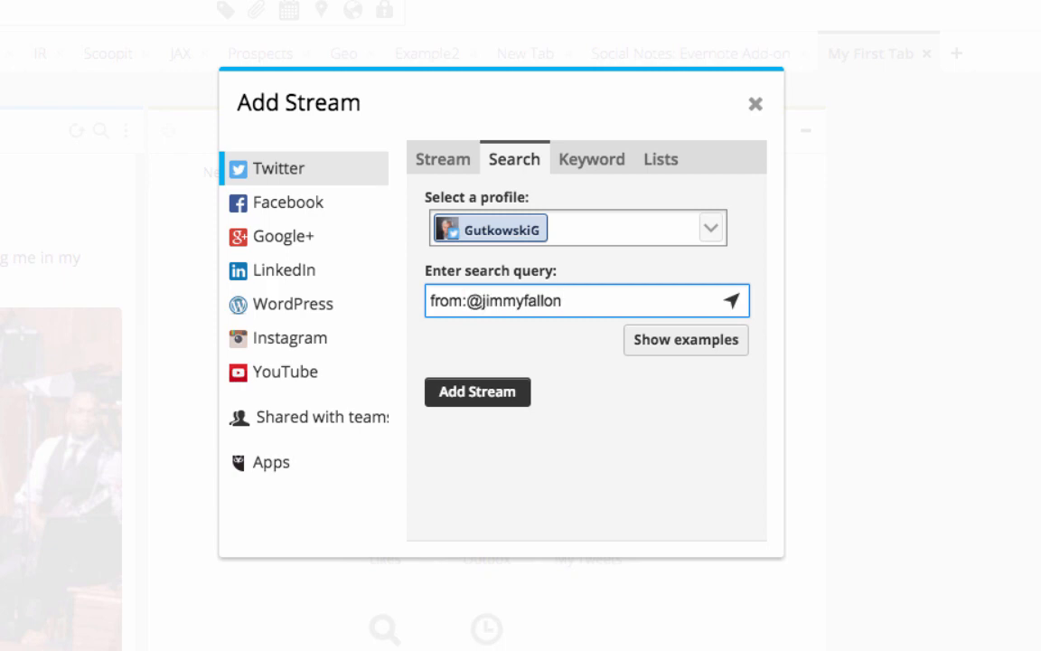
left_click(473, 393)
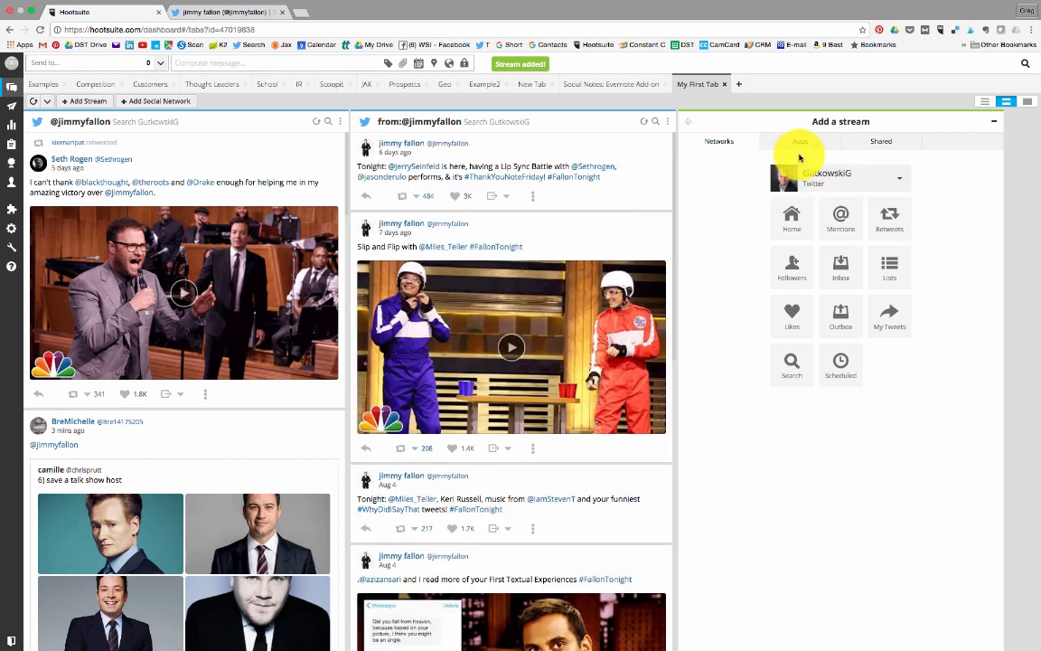
left_click(86, 102)
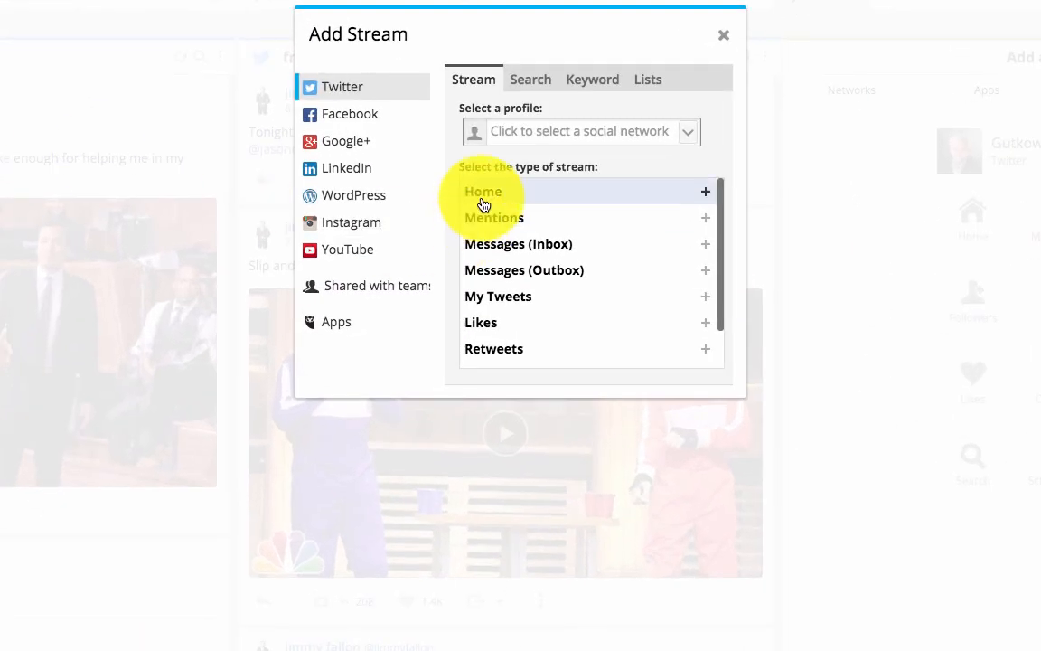
left_click(504, 132)
left_click(504, 124)
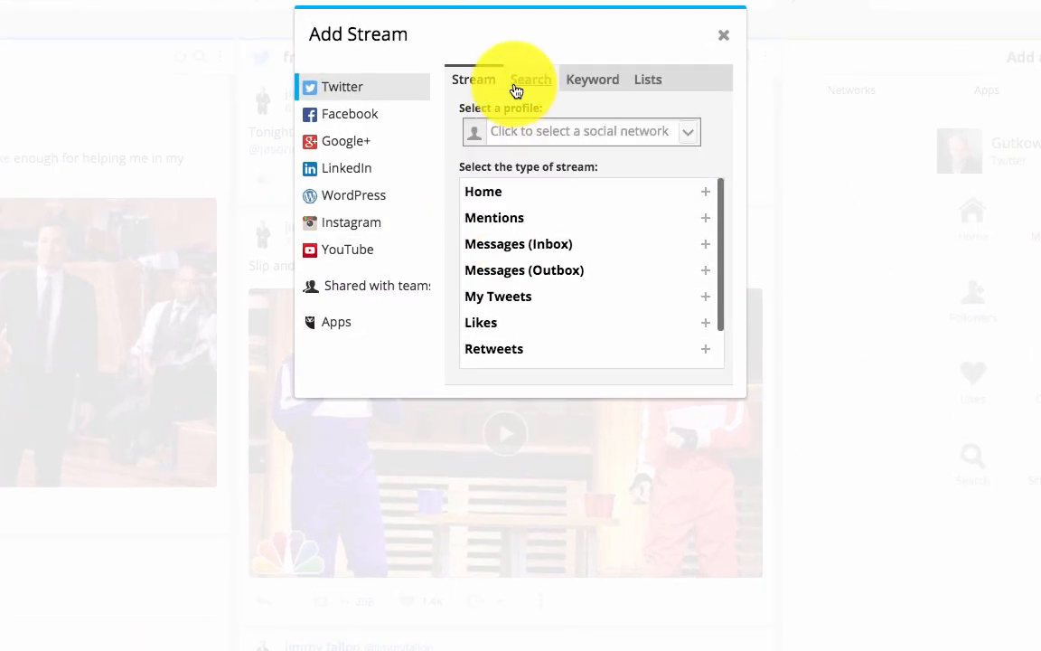
left_click(518, 85)
left_click(506, 133)
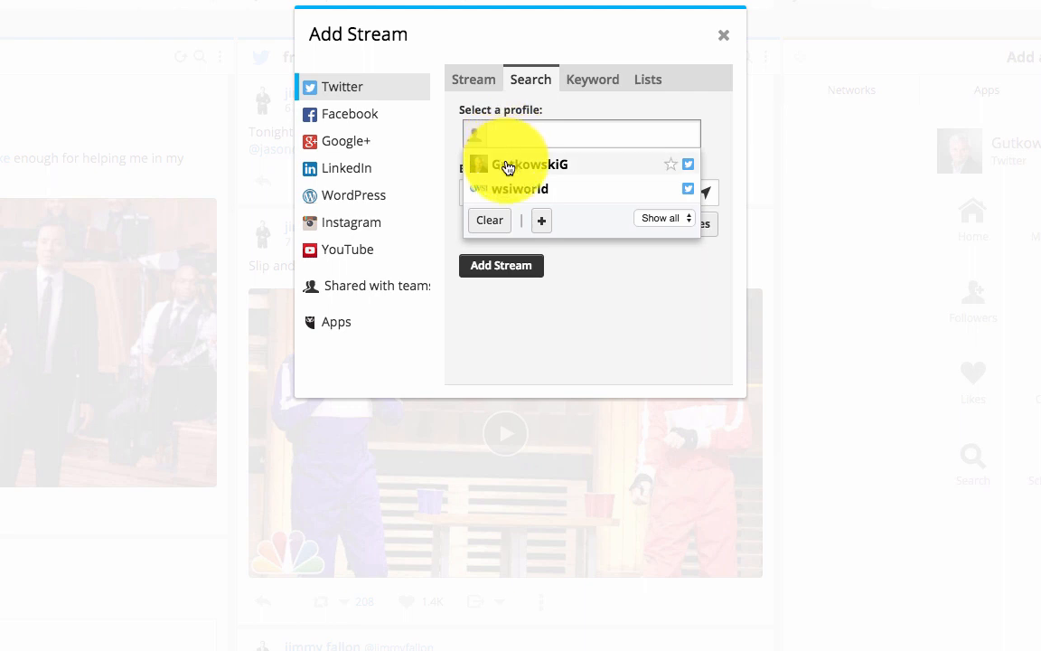
left_click(483, 164)
left_click(483, 195)
type("to:")
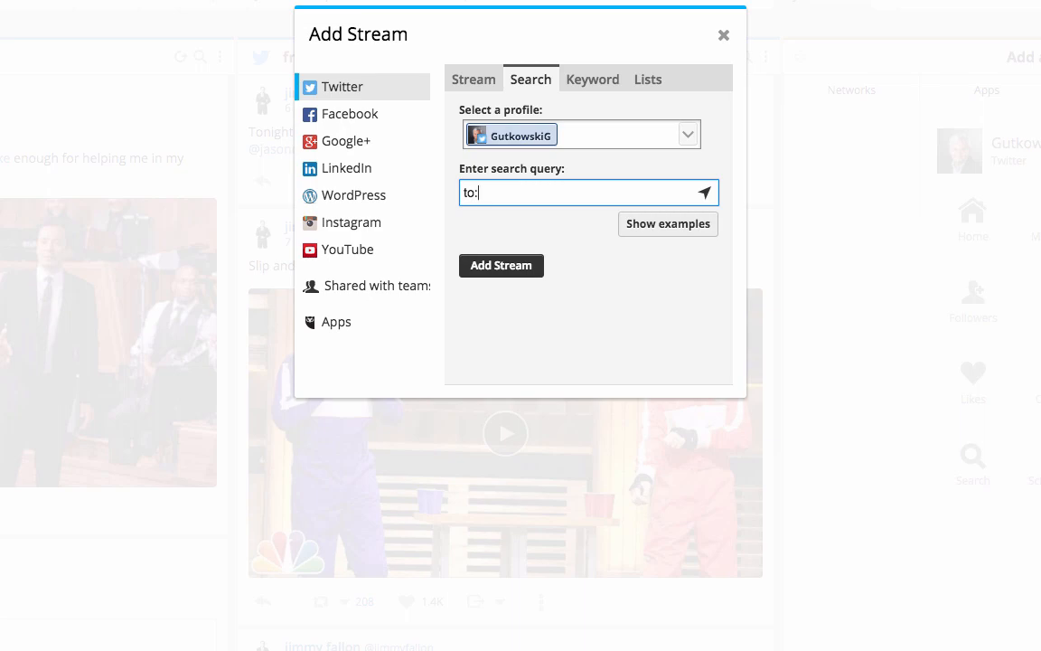
type("@jimmyfallon")
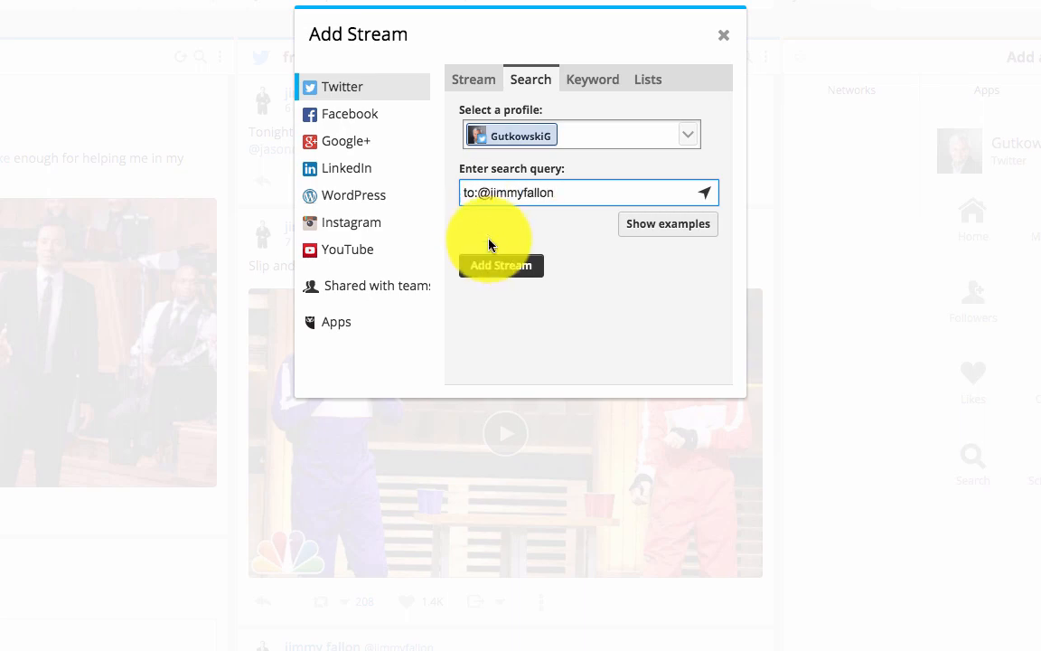
left_click(499, 265)
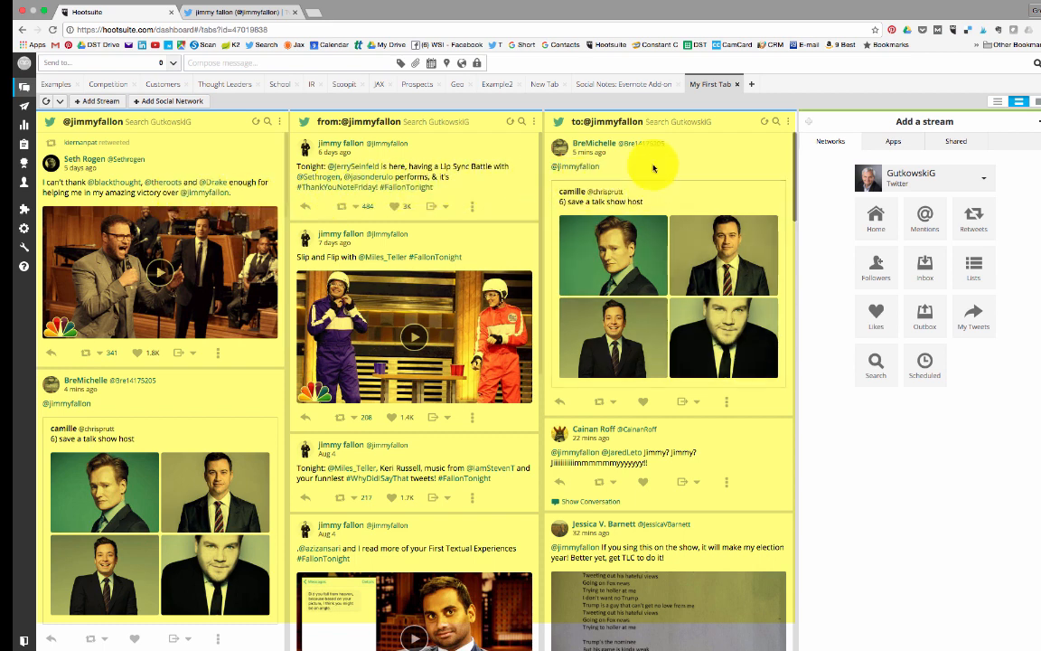
scroll(655, 169, "down", 3)
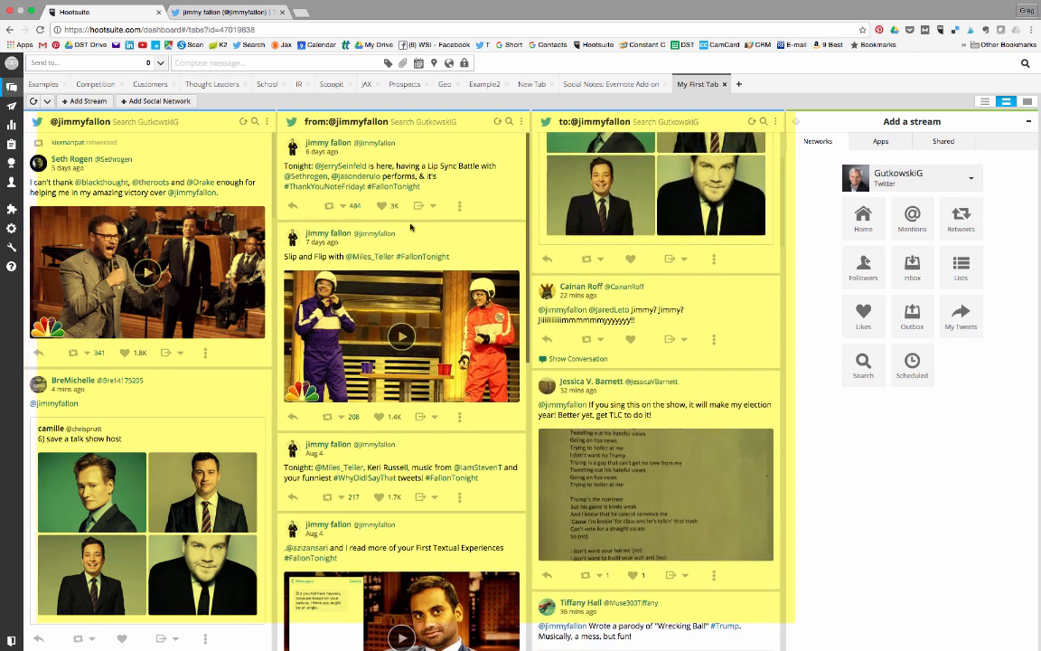
scroll(411, 226, "down", 10)
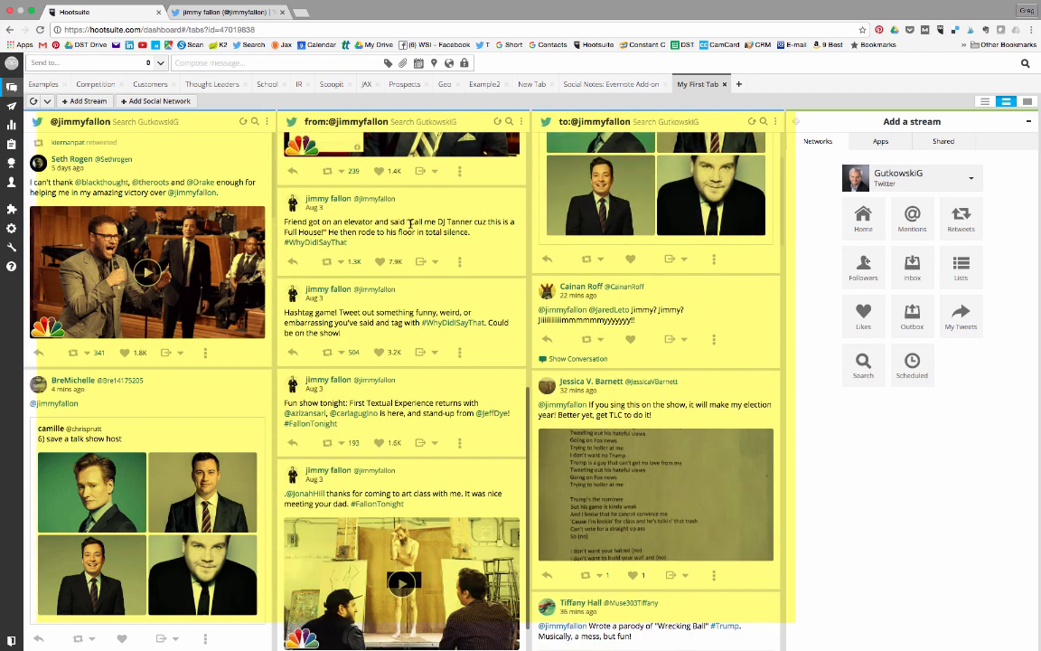
scroll(410, 224, "up", 5)
scroll(598, 235, "up", 3)
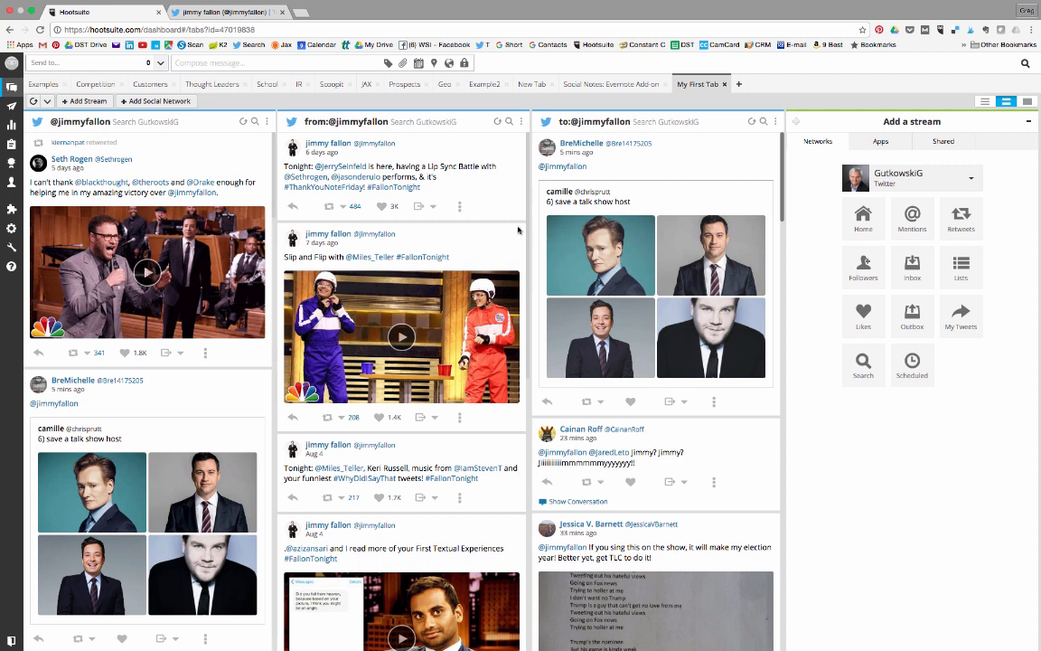
- Start another Twitter search stream for the personal profile and show the search query examples
left_click(86, 101)
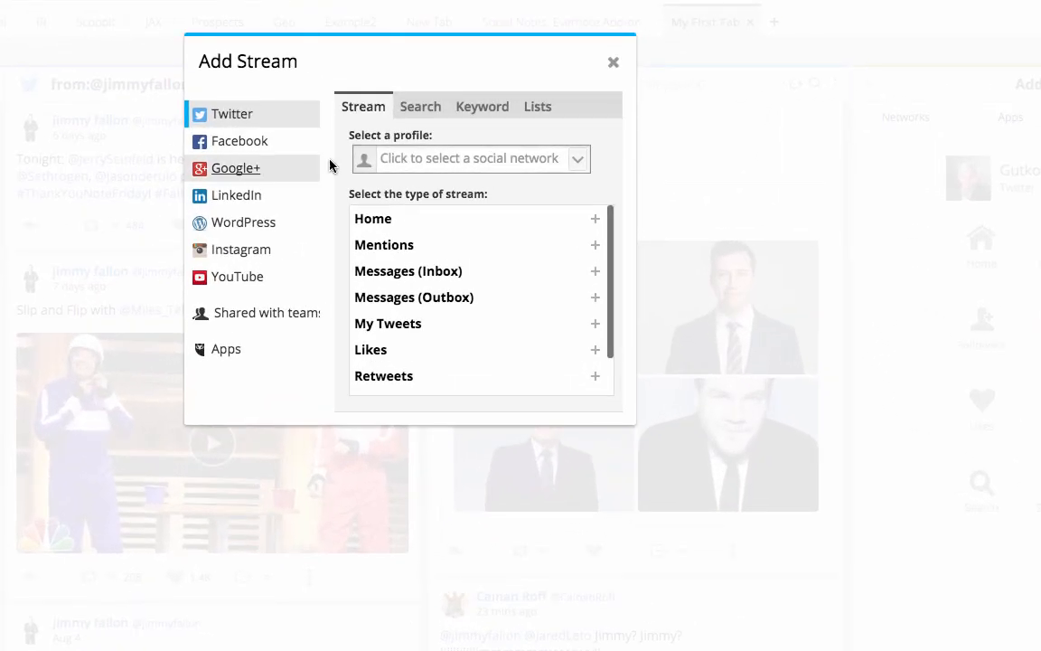
left_click(414, 109)
left_click(420, 158)
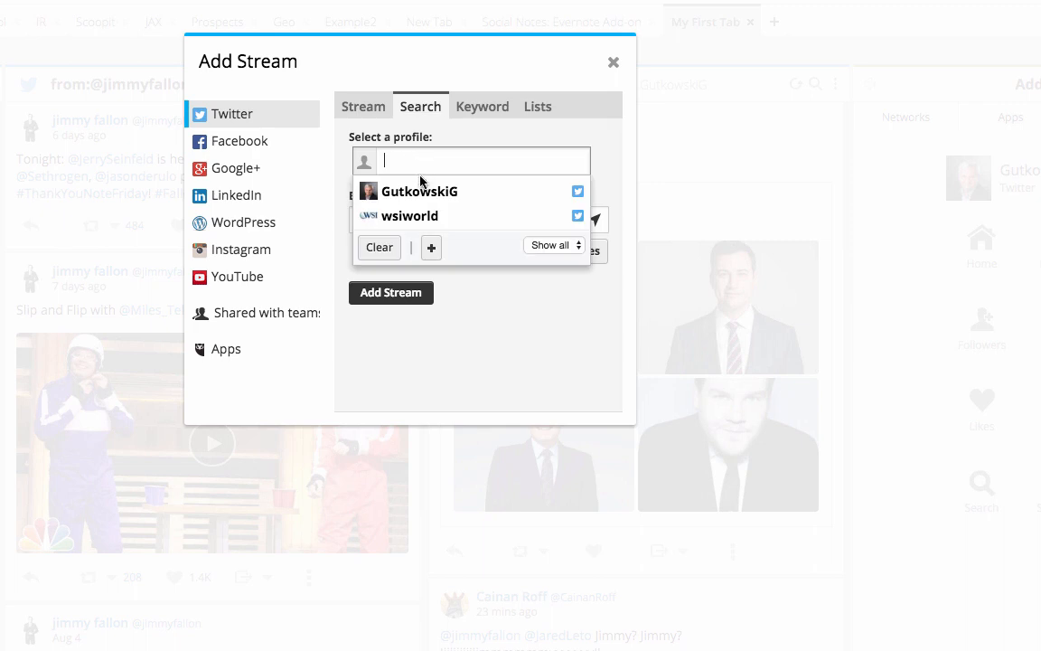
left_click(421, 191)
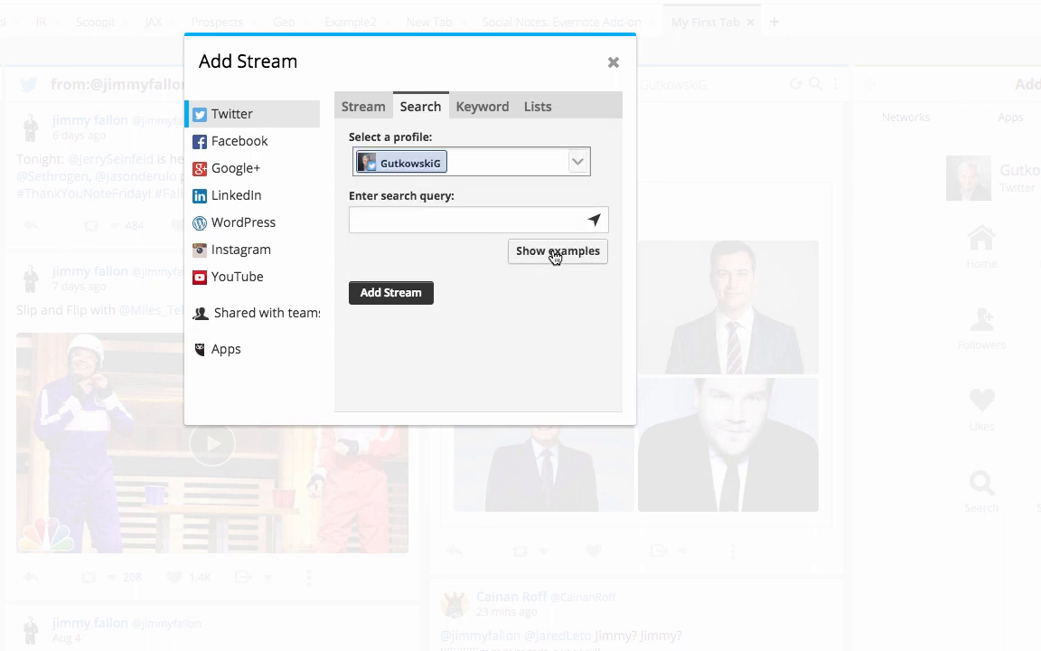
left_click(555, 253)
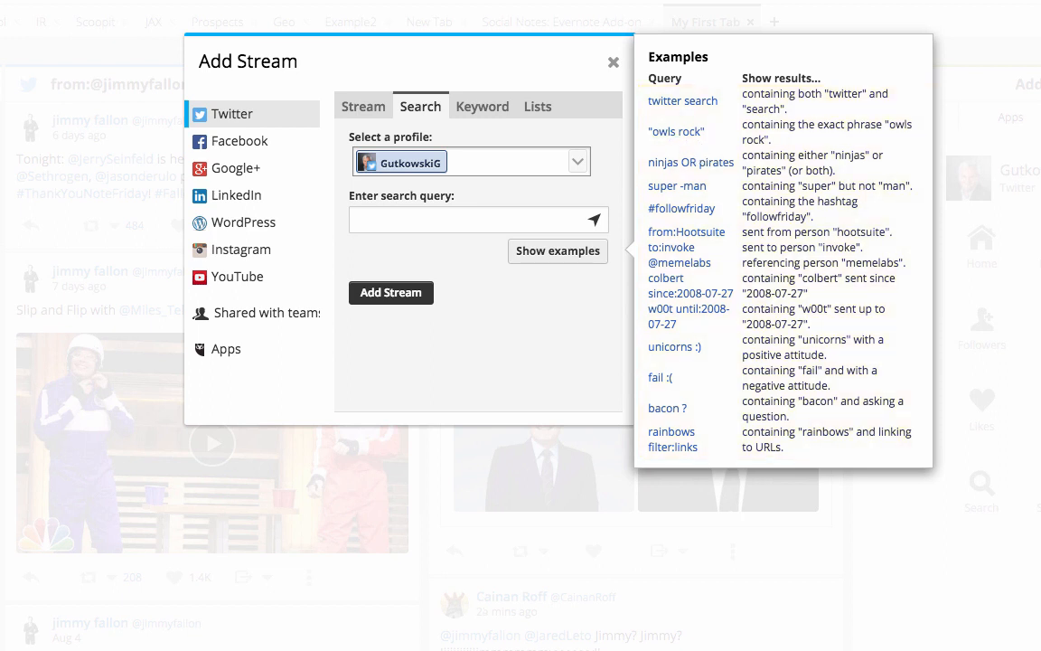
- Open the App Directory from the stream options and look through the full list of installable apps
left_click(227, 362)
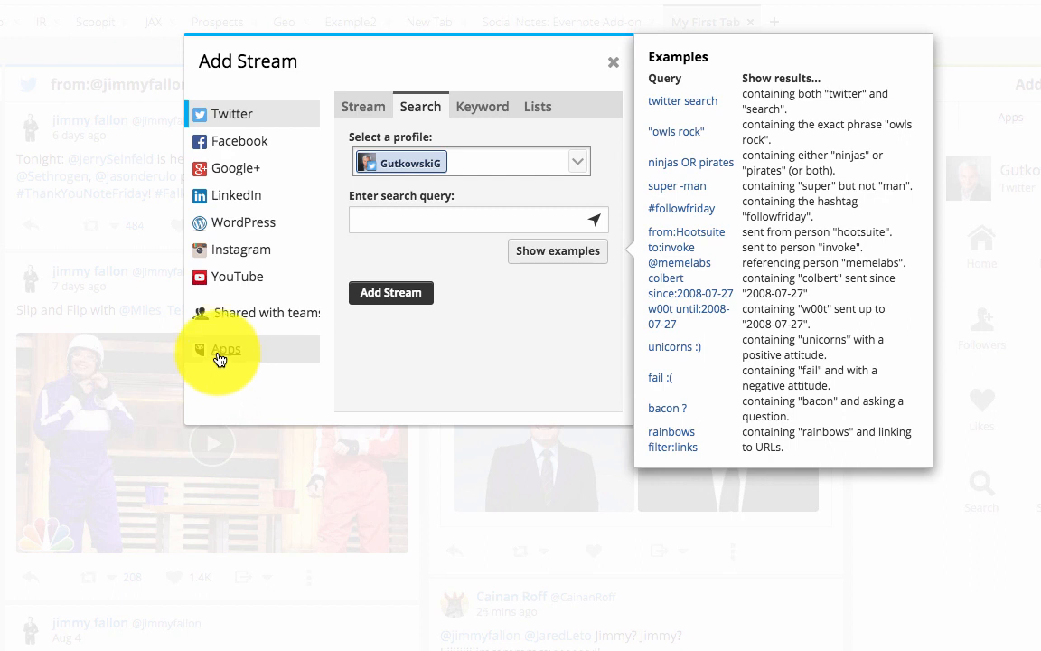
left_click(217, 358)
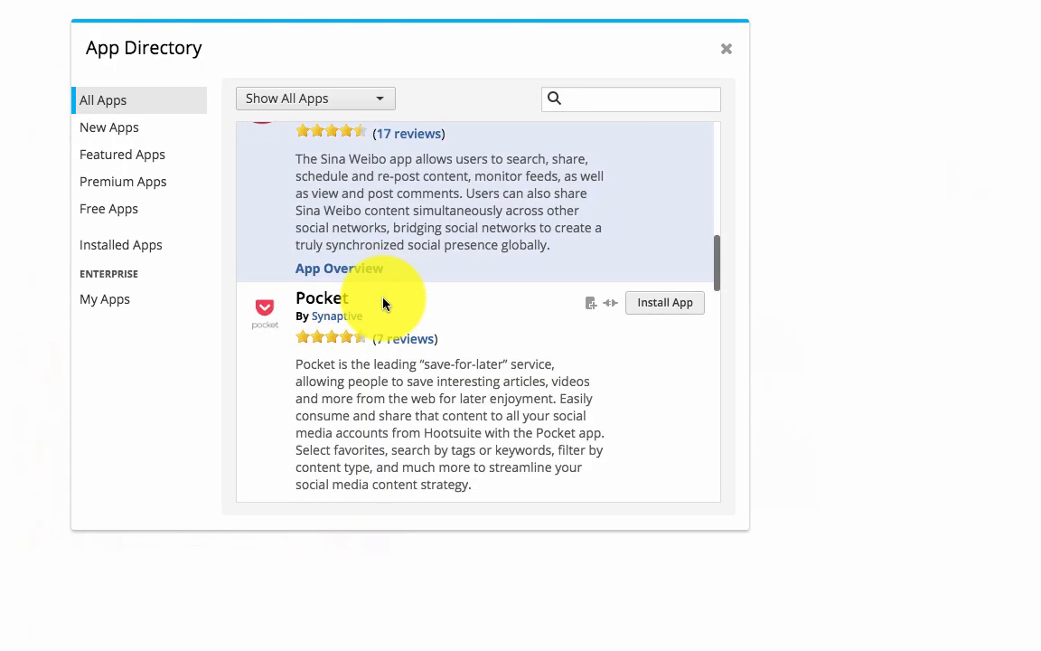
scroll(383, 303, "down", 3)
scroll(383, 302, "down", 10)
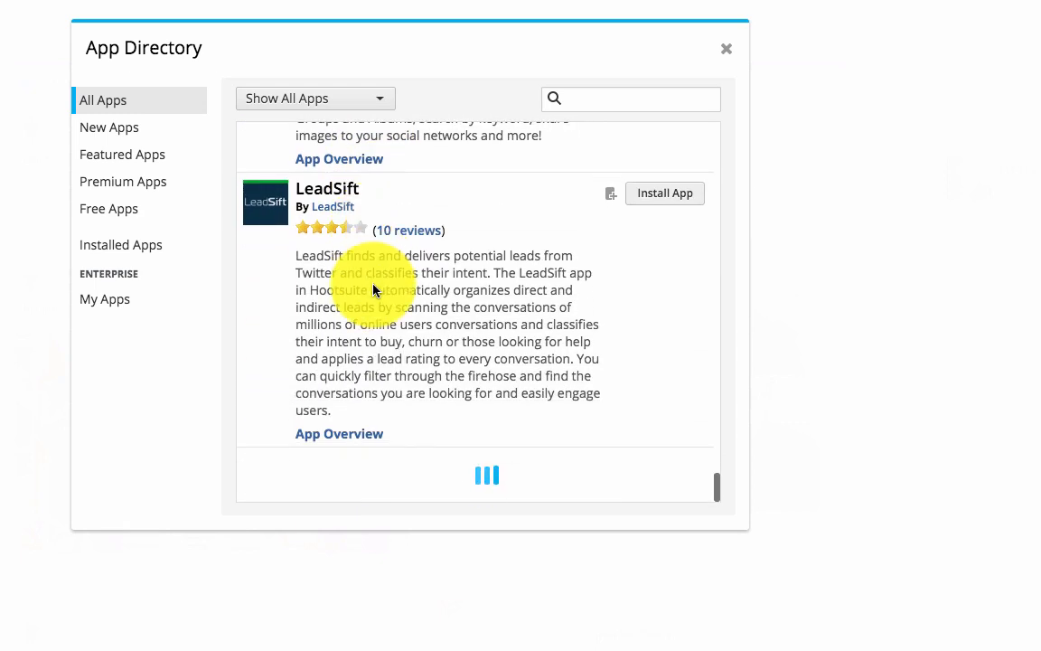
scroll(375, 291, "down", 5)
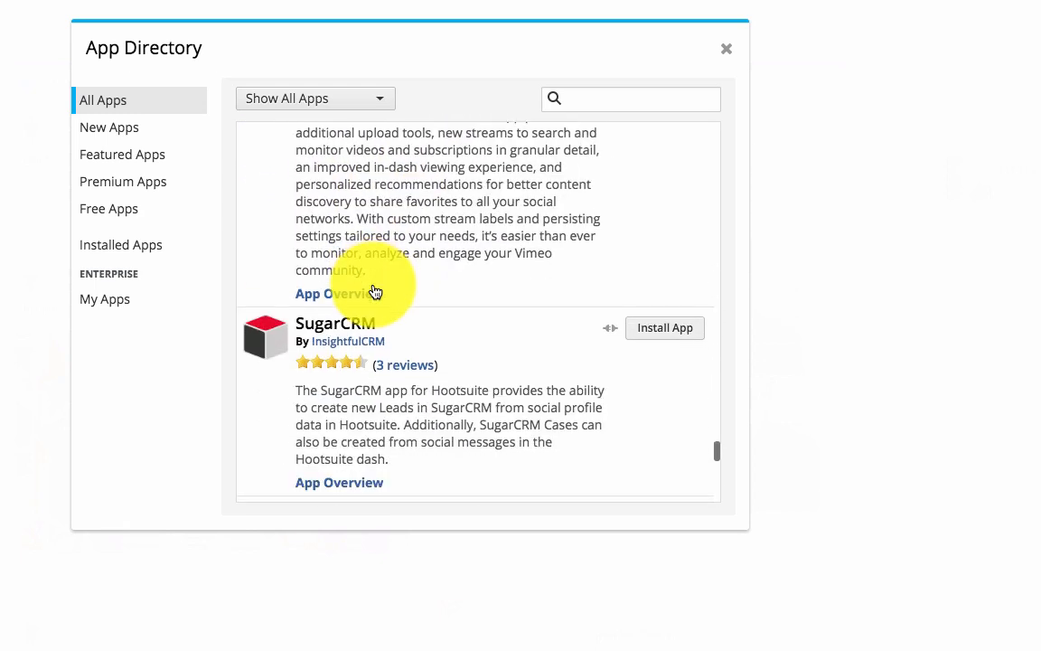
scroll(375, 291, "down", 5)
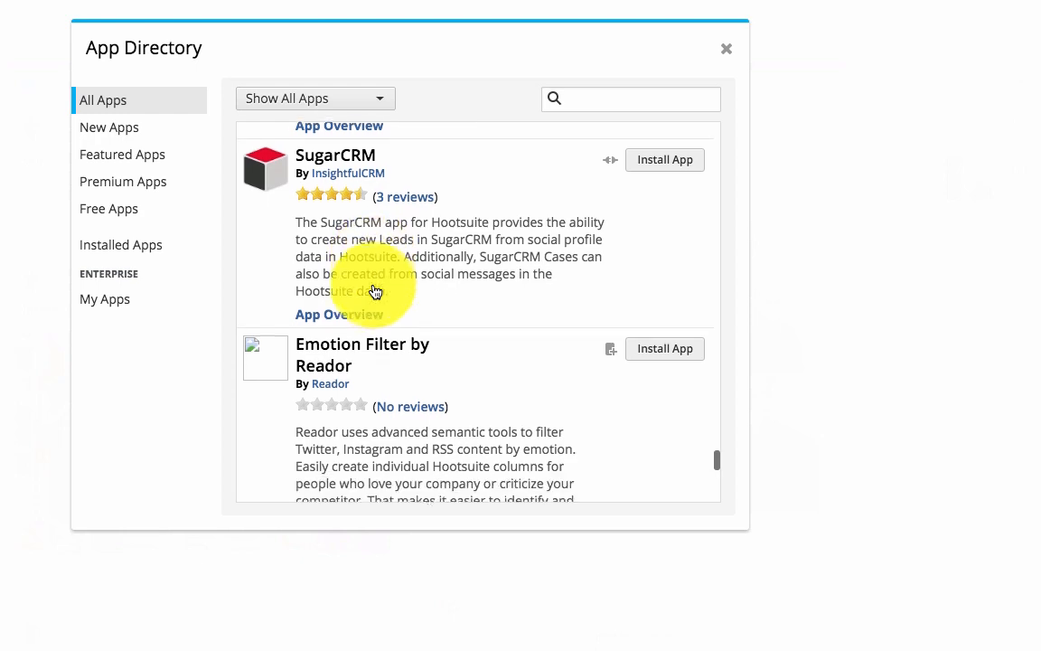
scroll(375, 291, "down", 8)
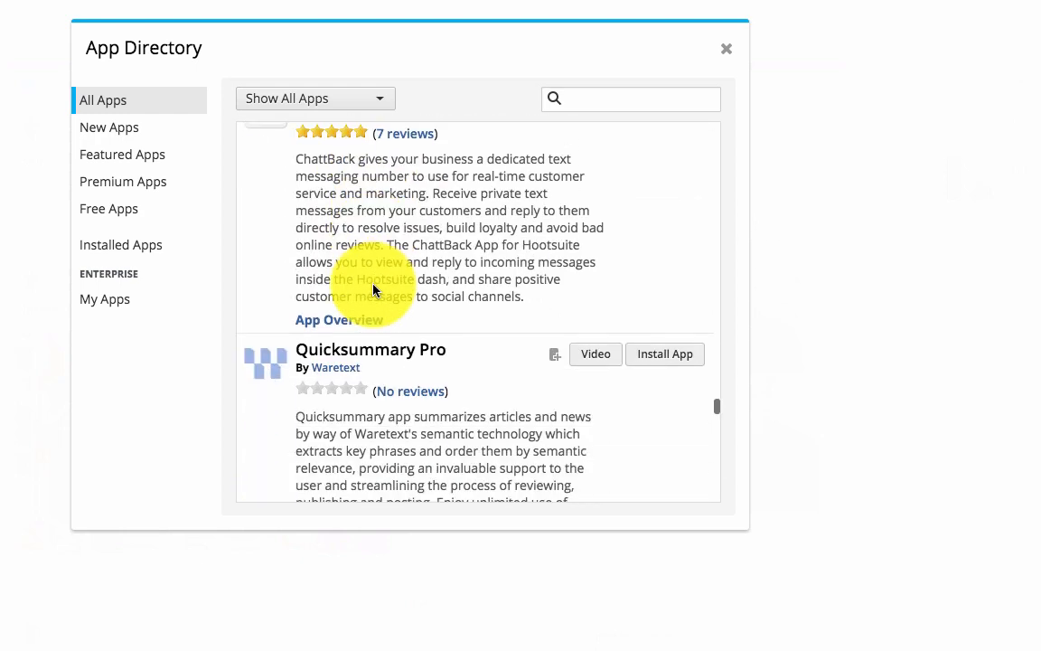
scroll(375, 291, "down", 8)
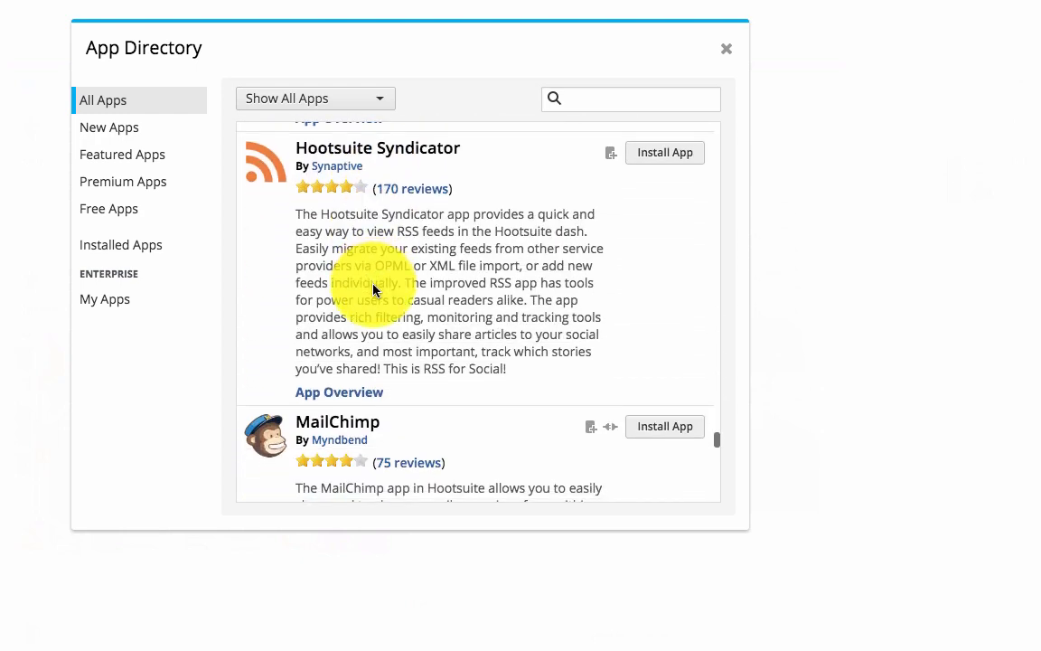
scroll(375, 291, "down", 5)
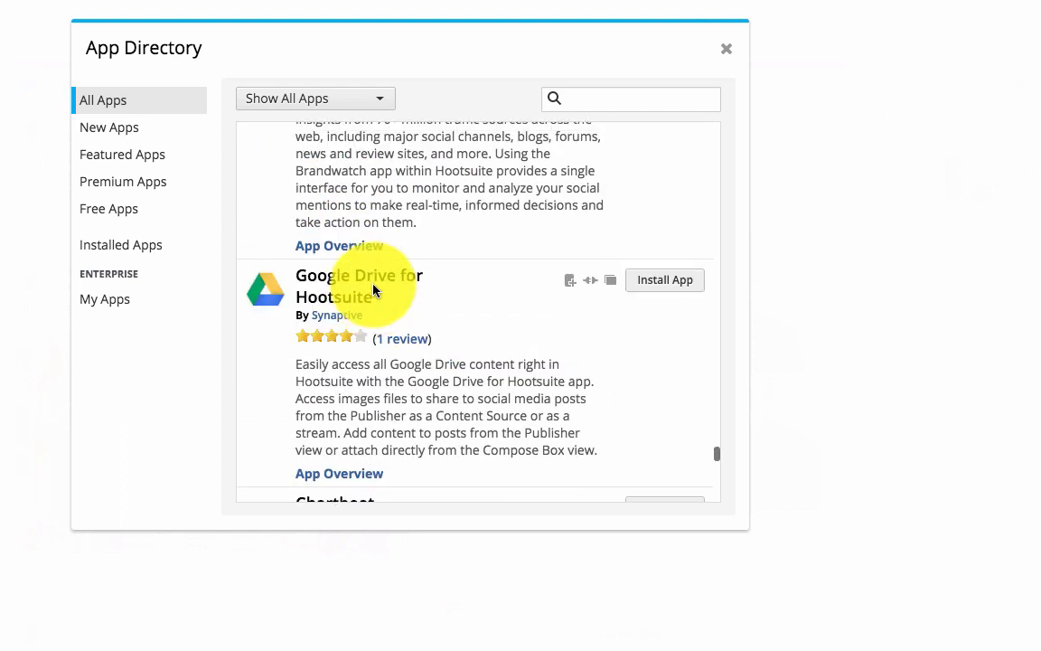
scroll(374, 289, "down", 8)
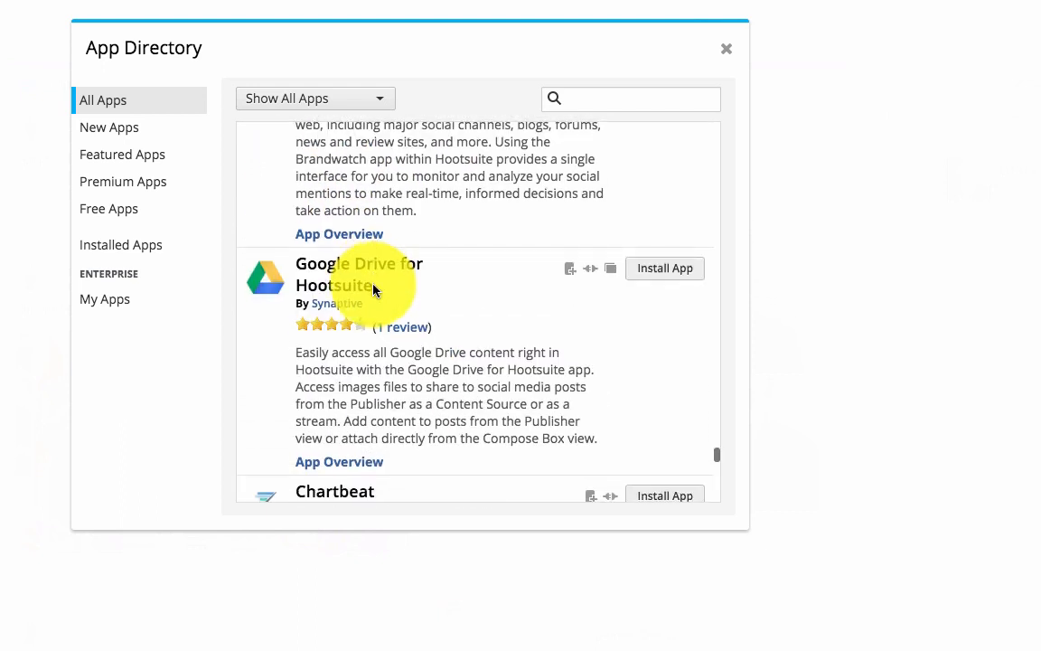
scroll(374, 290, "down", 8)
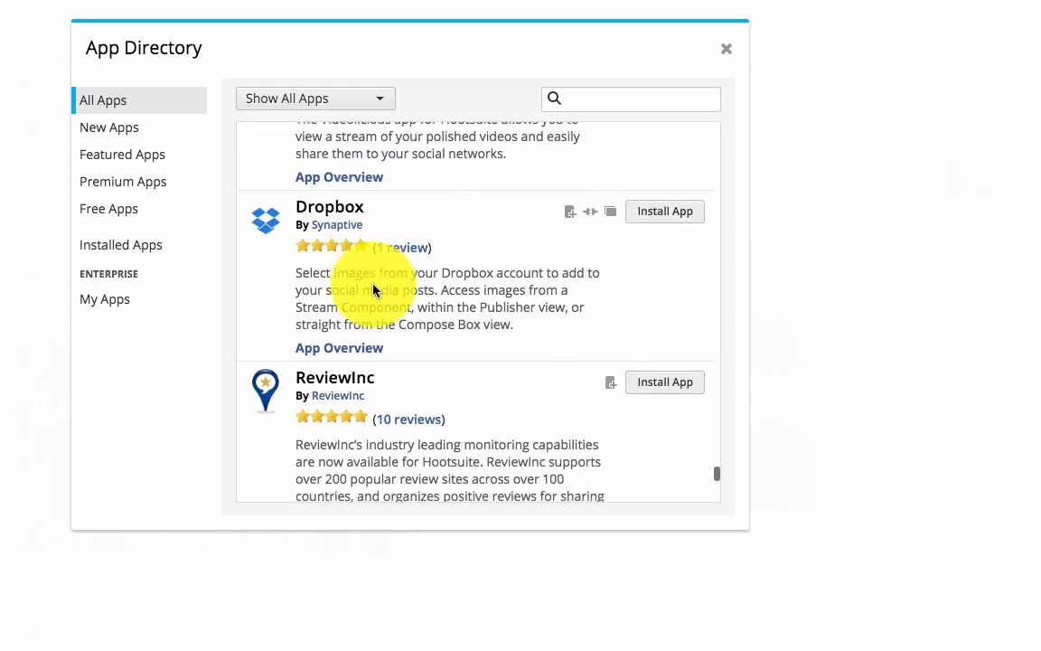
scroll(375, 290, "down", 8)
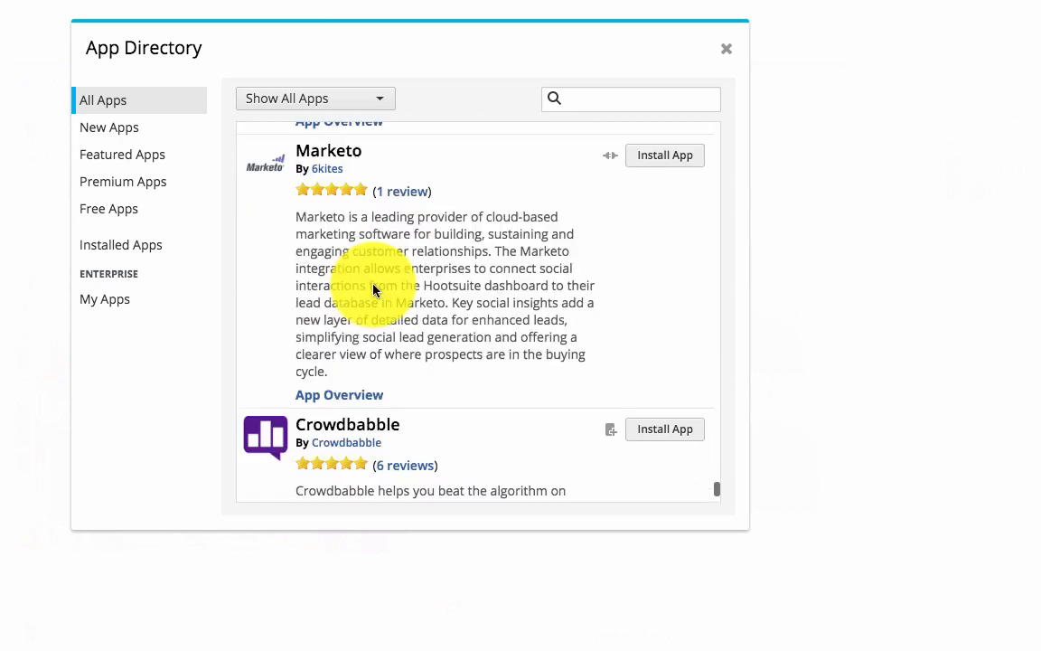
scroll(374, 289, "down", 8)
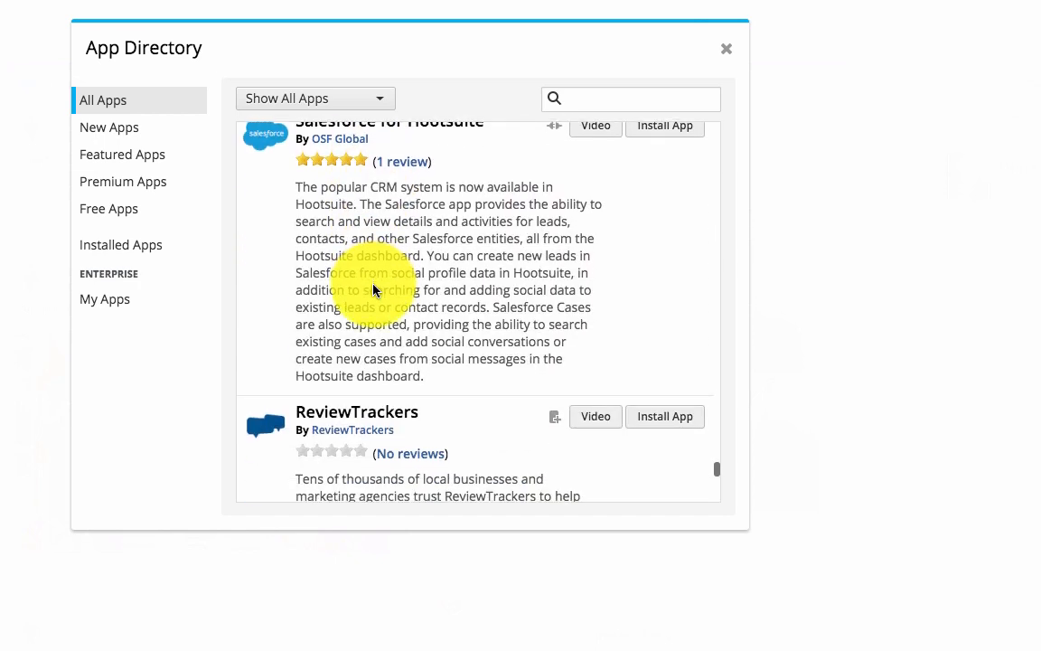
scroll(374, 289, "down", 6)
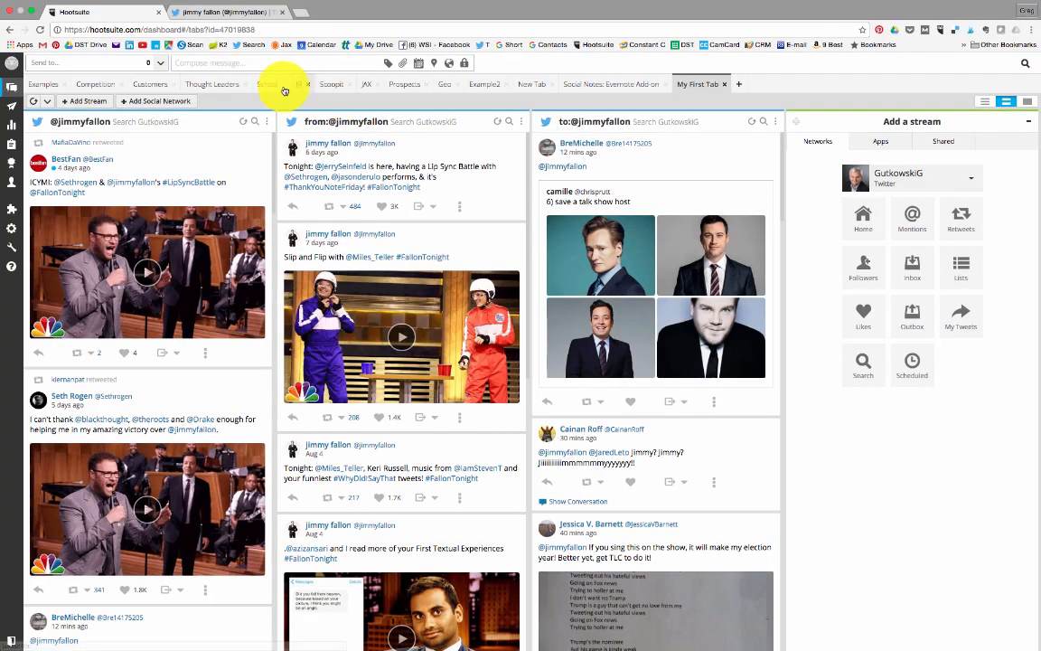
- Compose the message "'This is my first simultaneous post to Twitter, Facebook, and LinkedIn'."
left_click(199, 63)
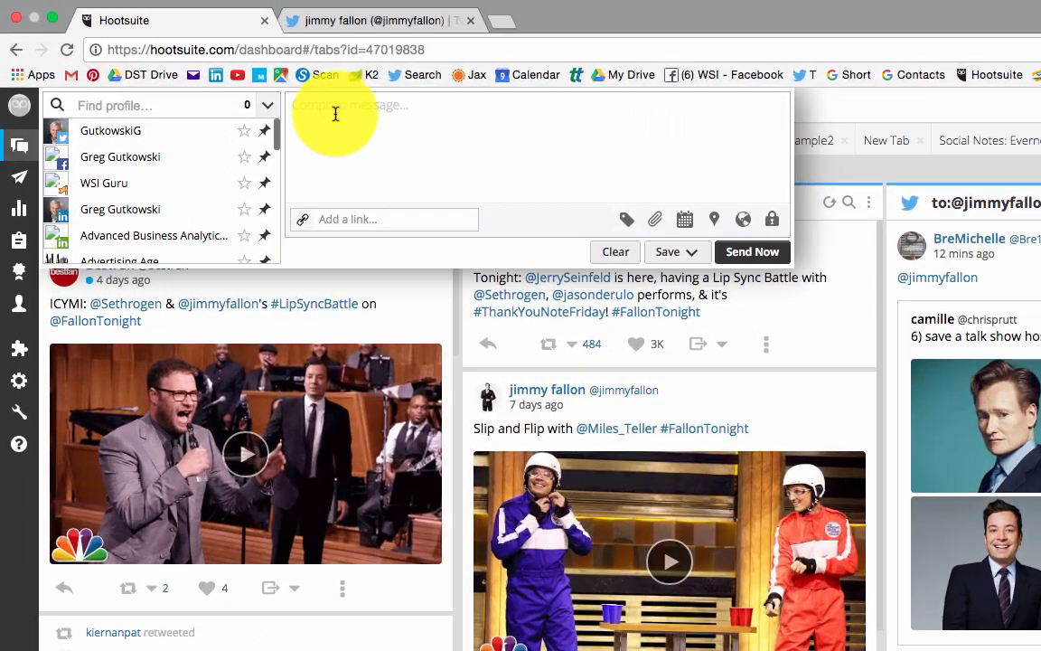
type("'This is my first simultaneous post to Twitter, Facebook, and LinkedIn'.")
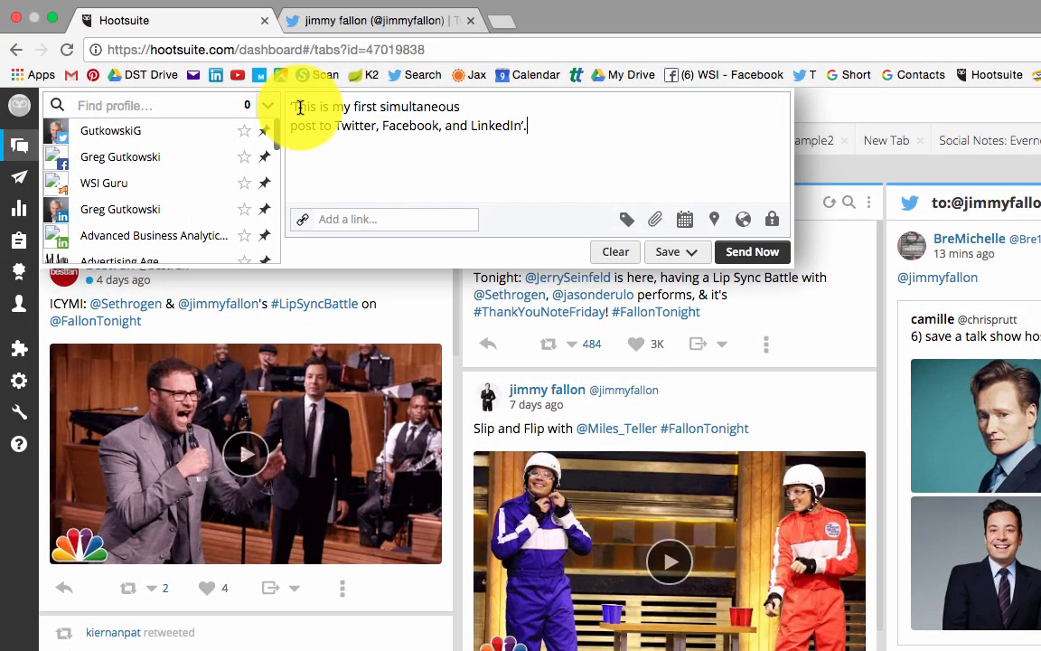
left_click(686, 224)
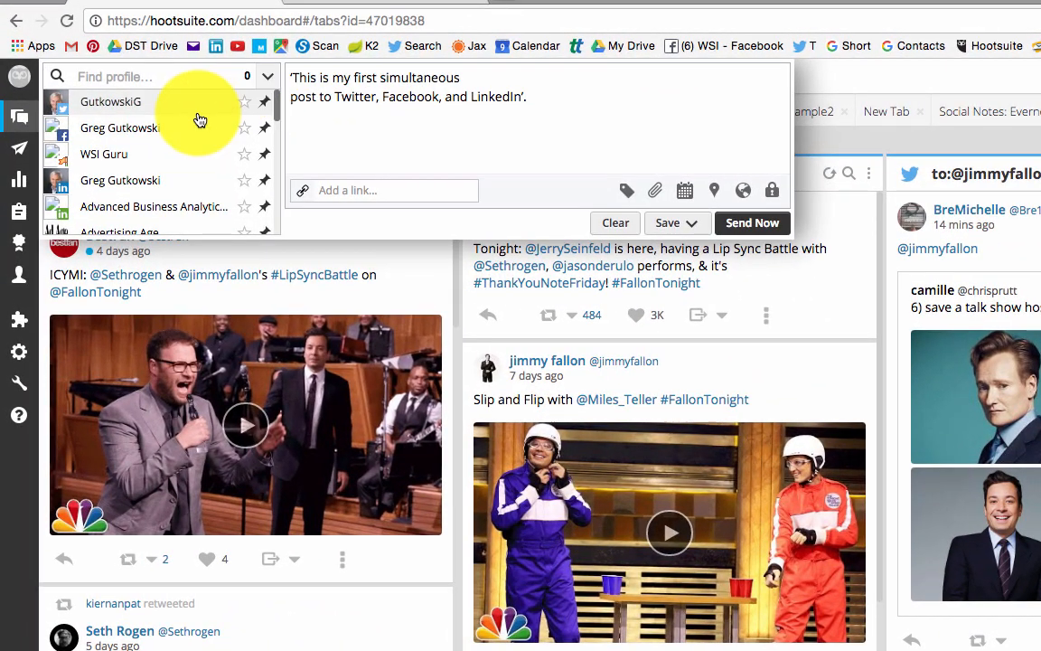
- Select the personal Twitter, Facebook and LinkedIn profiles as destinations and send the message immediately
mouse_move(133, 93)
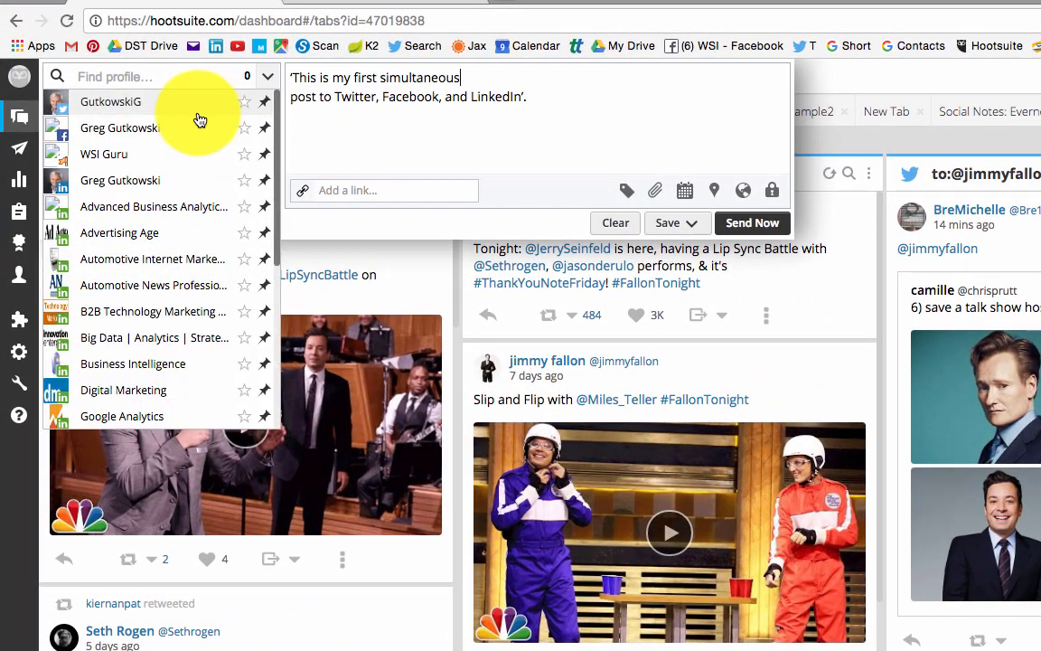
left_click(107, 105)
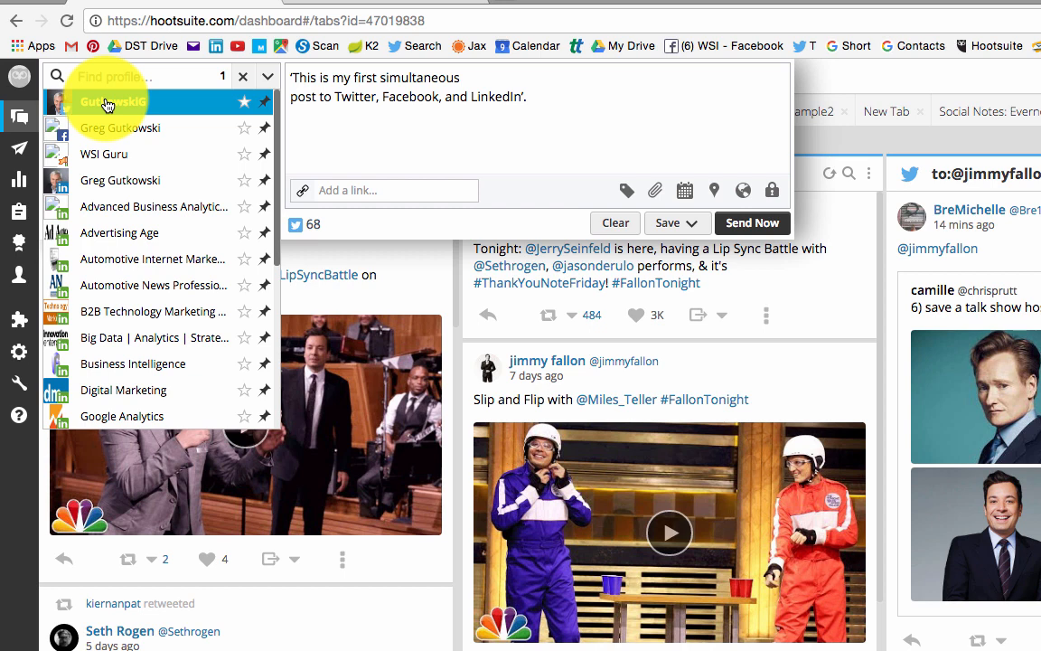
left_click(105, 127)
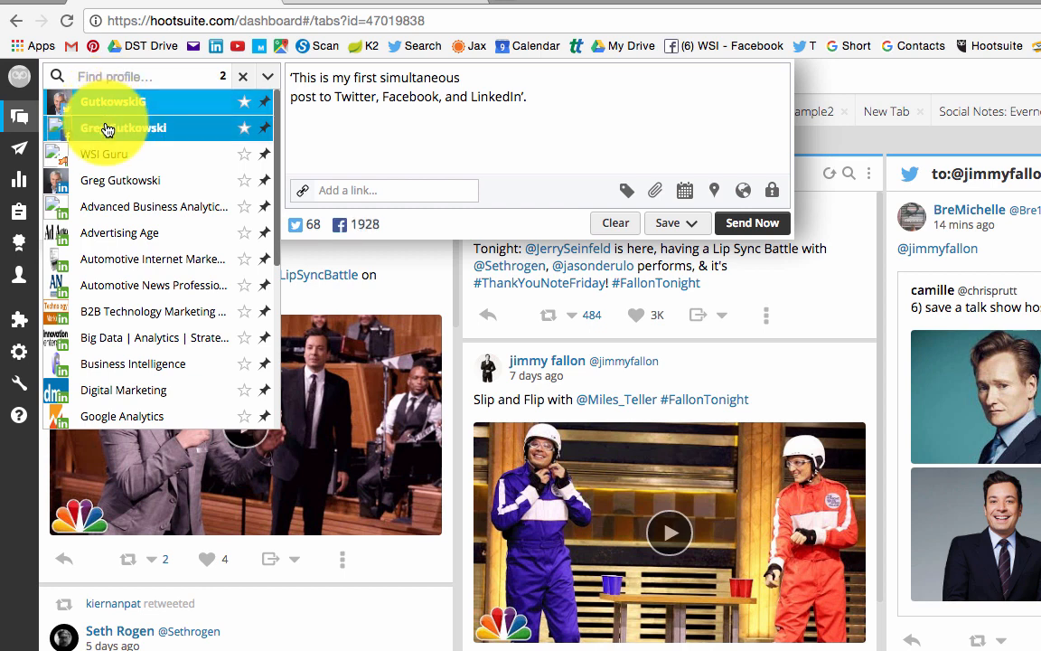
left_click(116, 181)
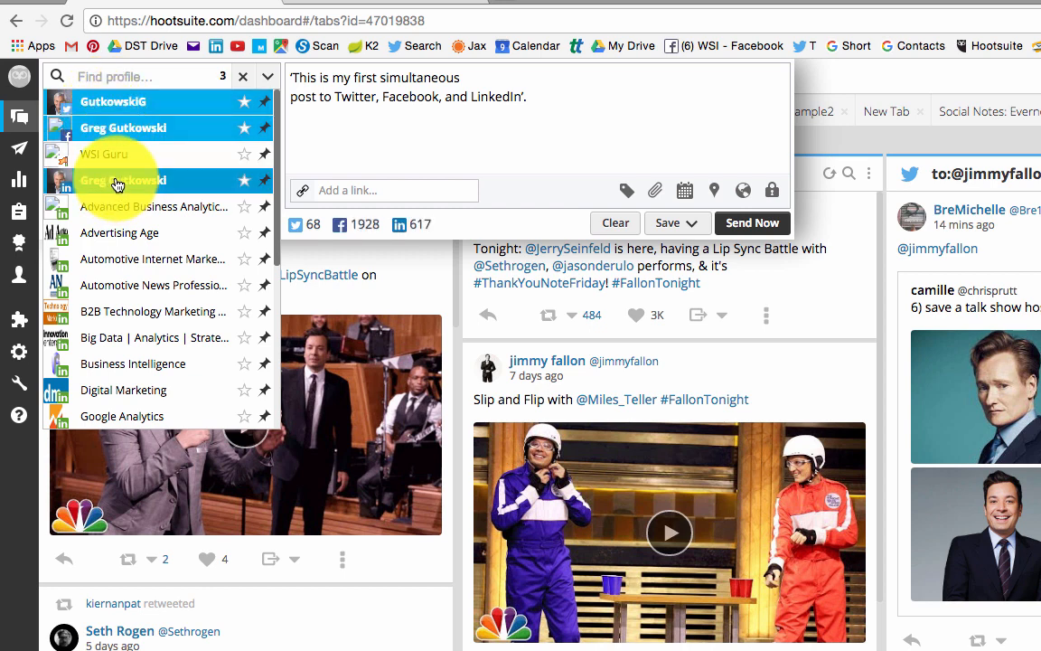
left_click(755, 223)
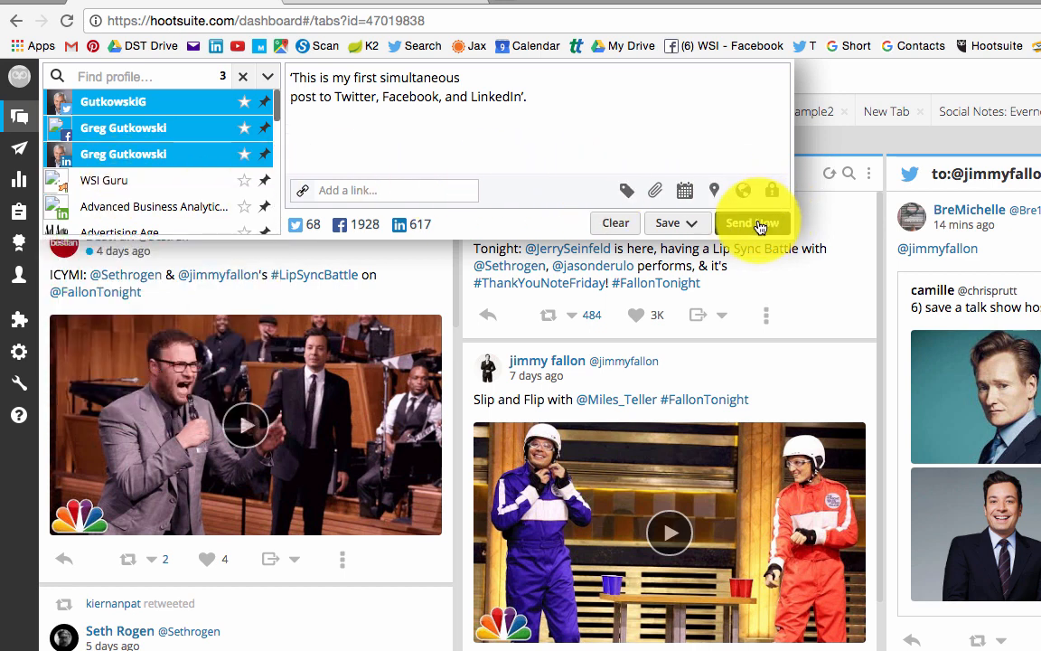
left_click(757, 231)
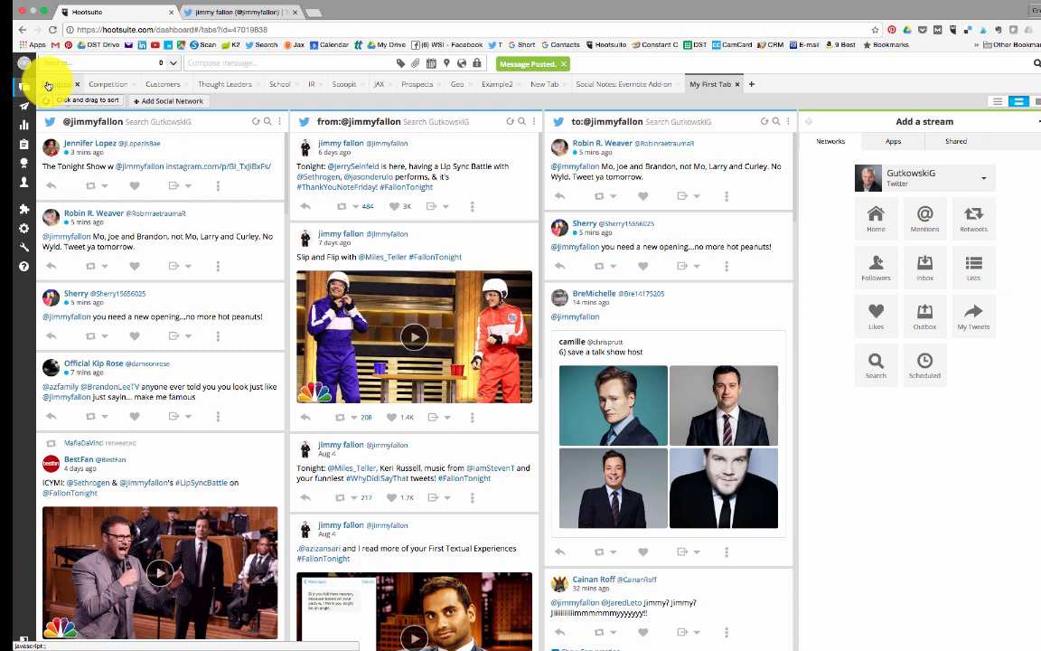
- Permanently delete the simultaneous post from the Twitter Home stream on the Examples tab
left_click(48, 86)
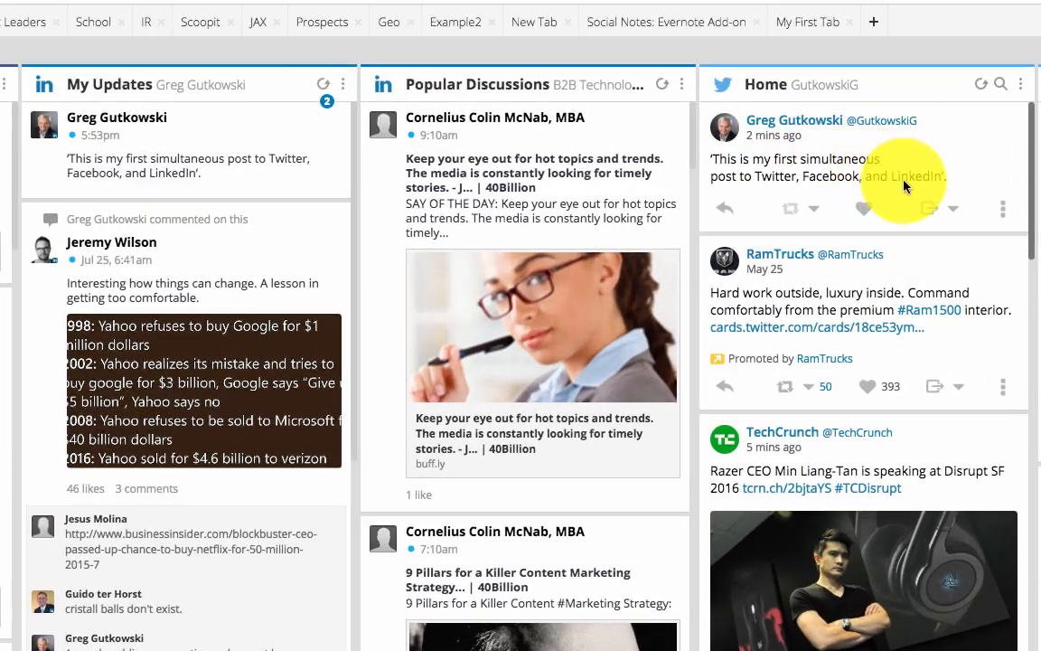
left_click(1003, 213)
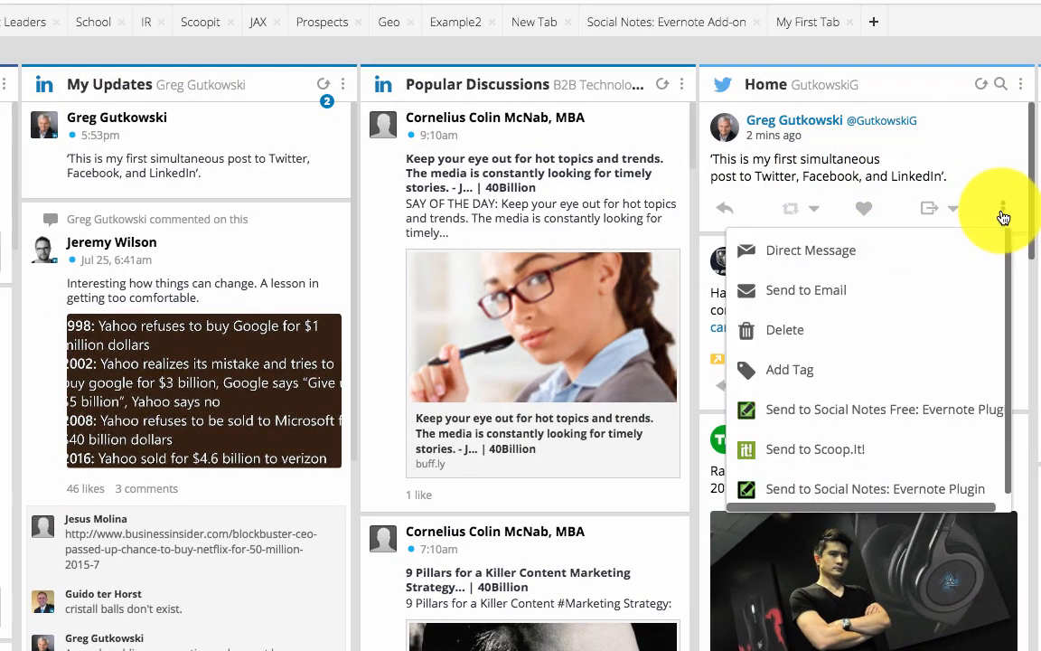
left_click(785, 337)
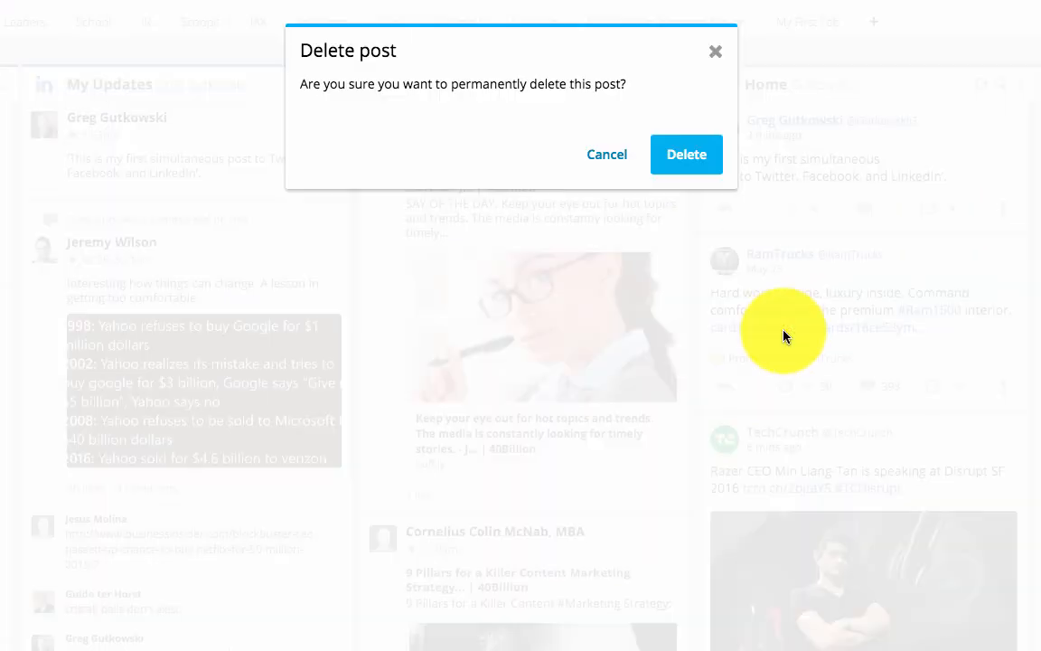
left_click(684, 160)
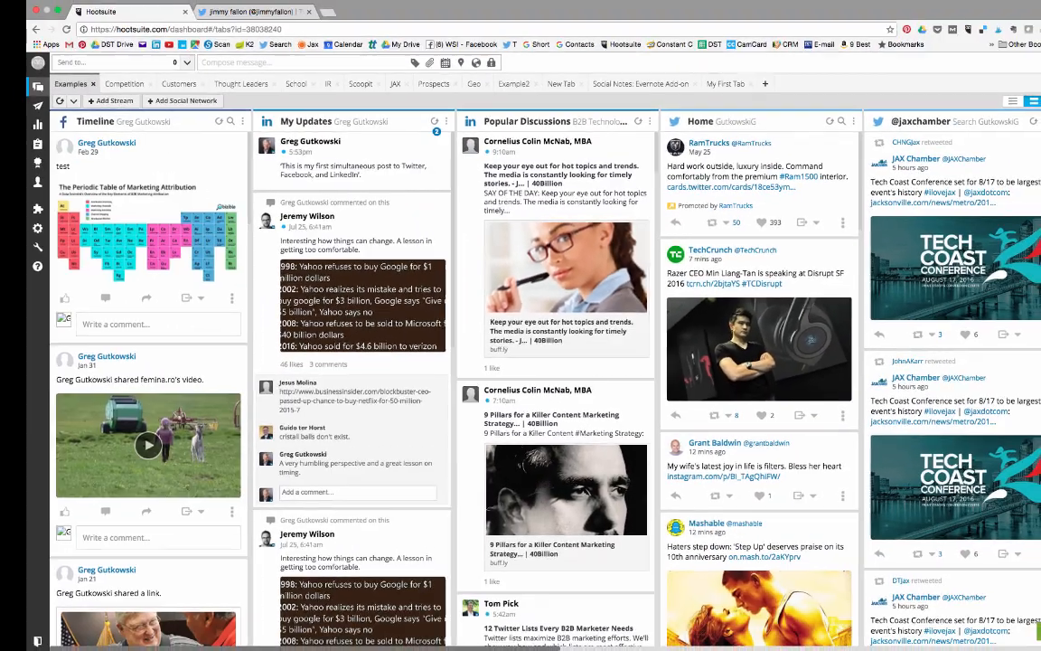